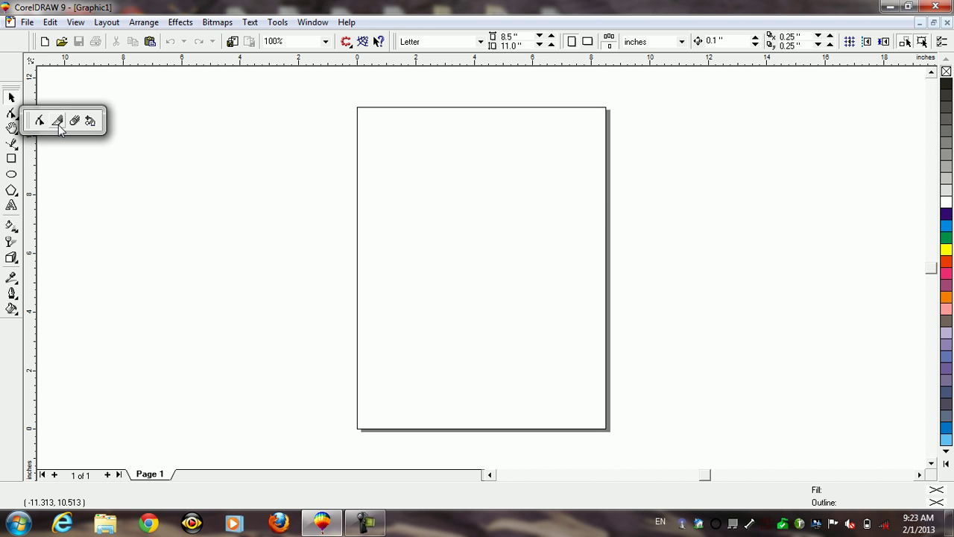
Draw a rectangle about 6.4 by 2.9 inches in the upper half of the page and fill it cyan
click(381, 239)
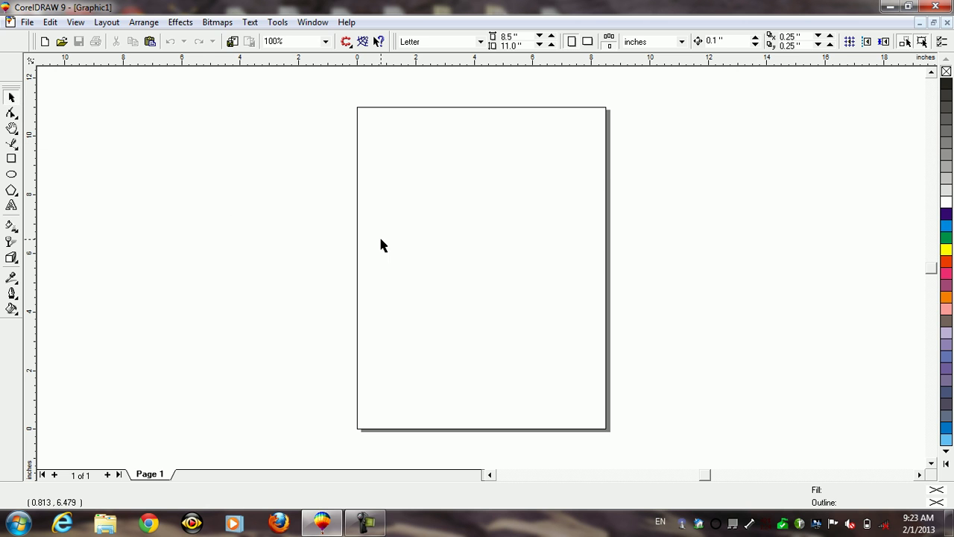
click(12, 159)
drag(376, 179, 566, 267)
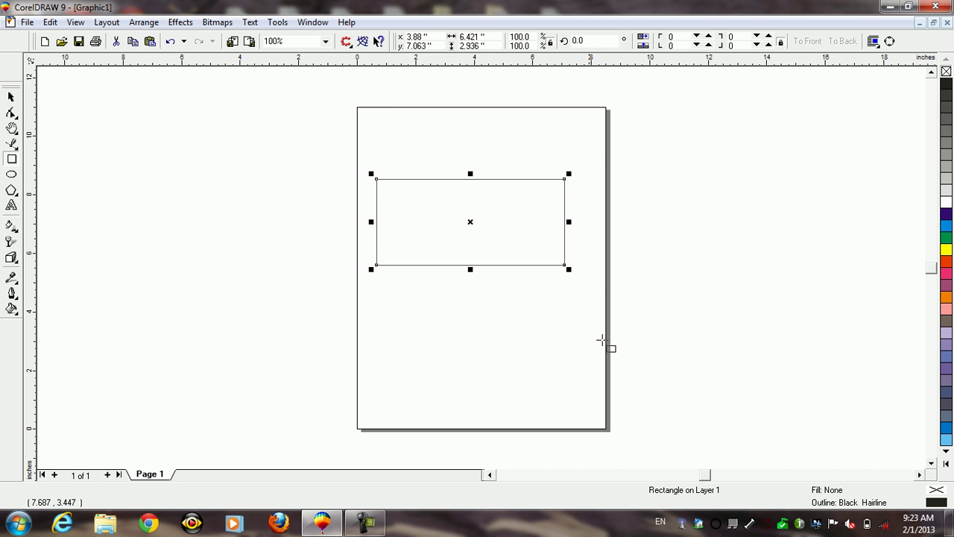
click(945, 225)
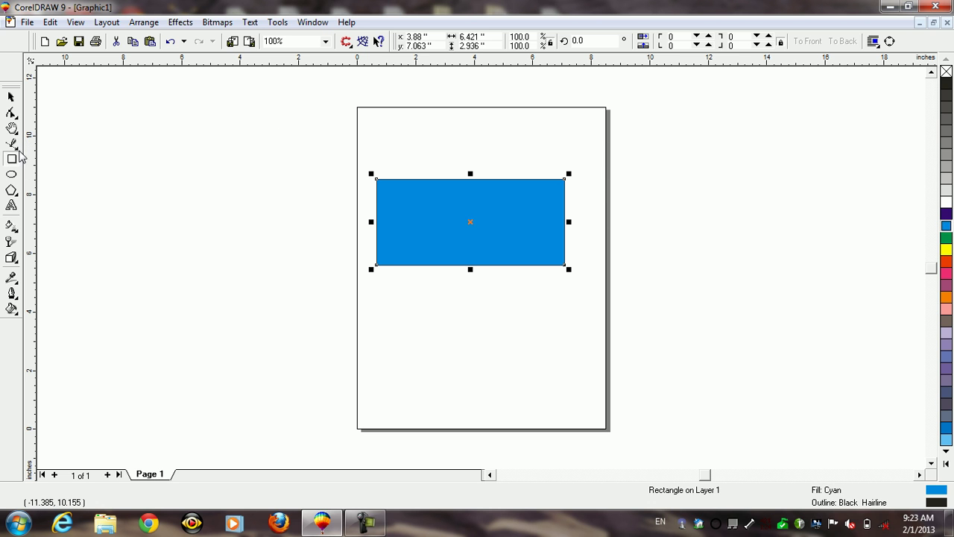
Cut the cyan rectangle with the Knife tool along a near-vertical, slightly slanted line from its top edge to its bottom edge, near its left side
click(12, 116)
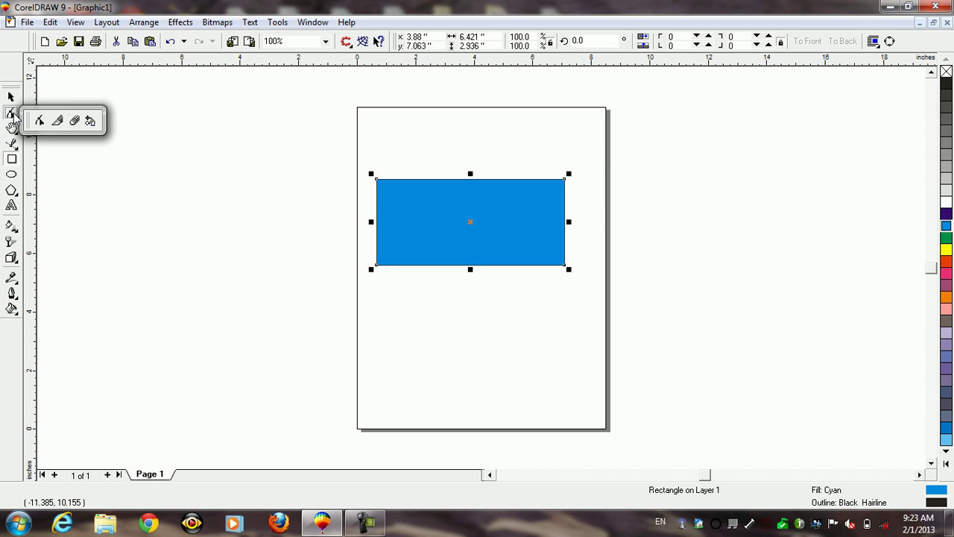
click(60, 122)
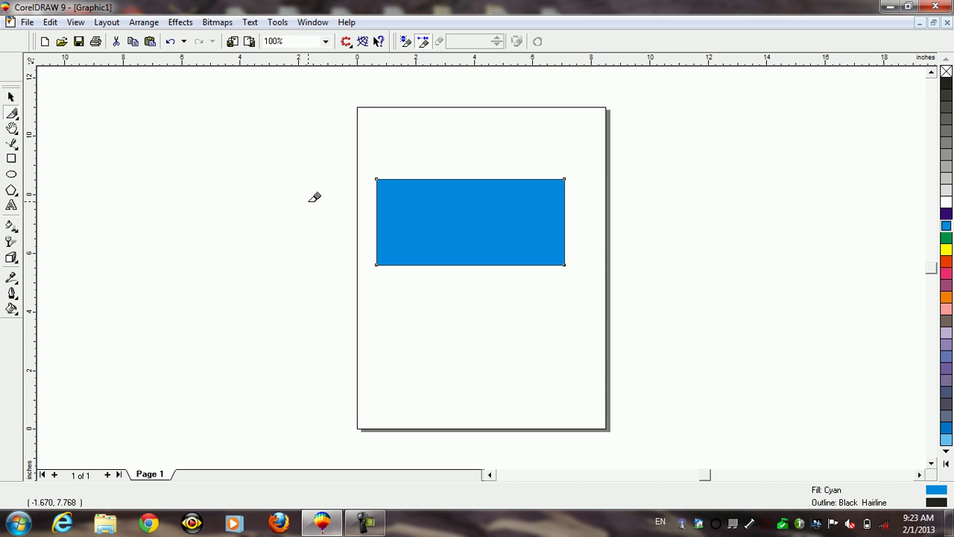
key(F4)
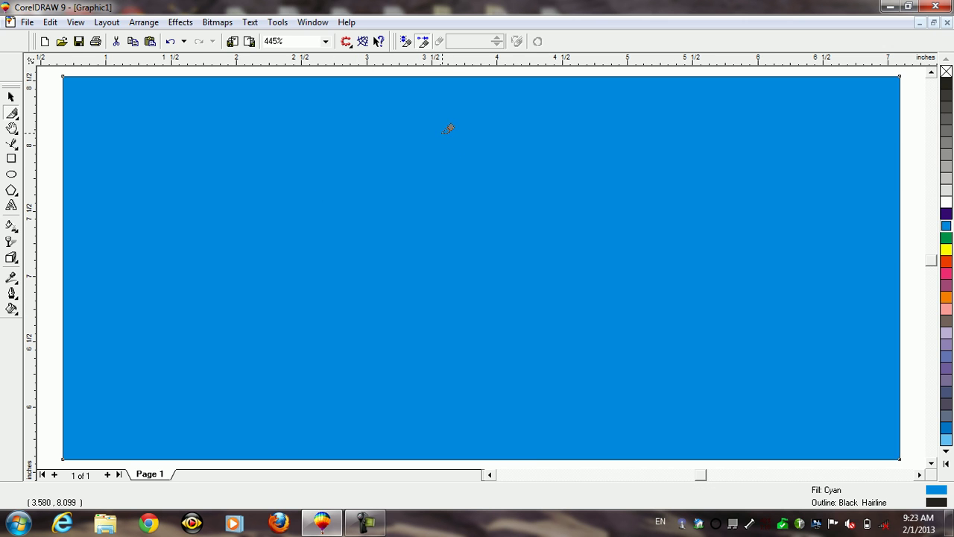
key(F3)
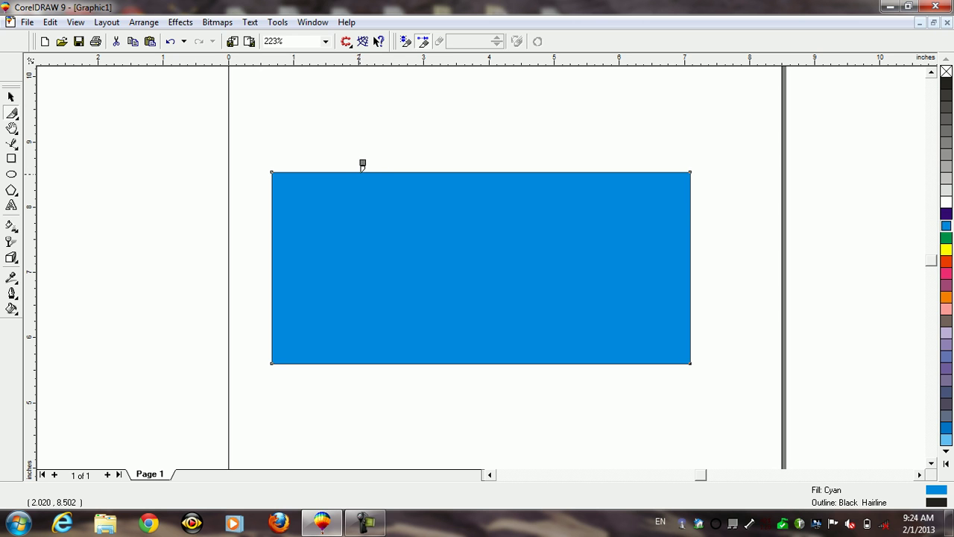
click(362, 167)
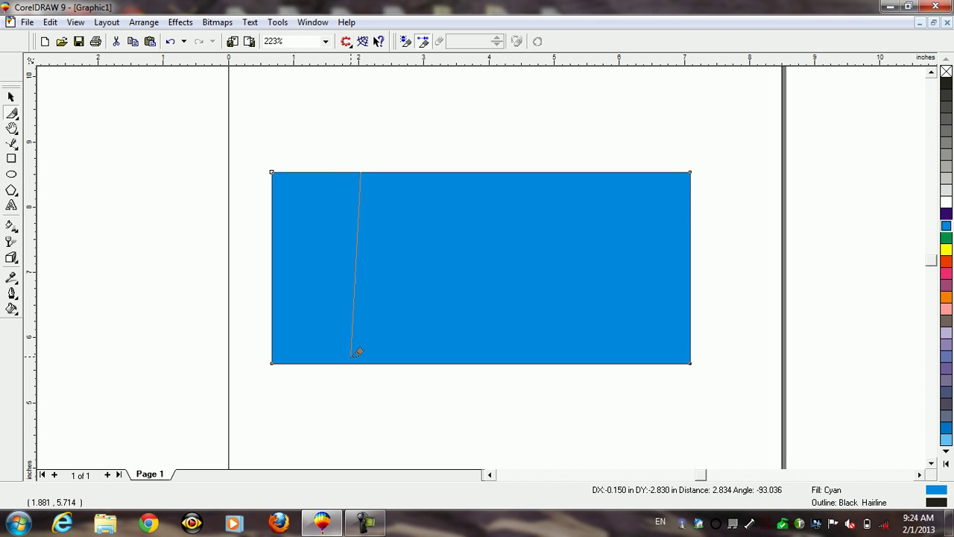
click(352, 361)
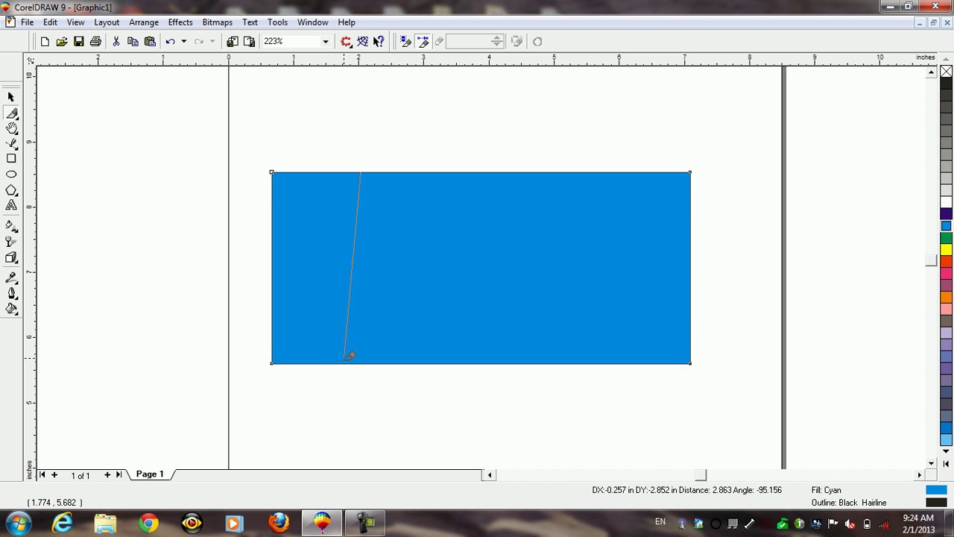
click(346, 363)
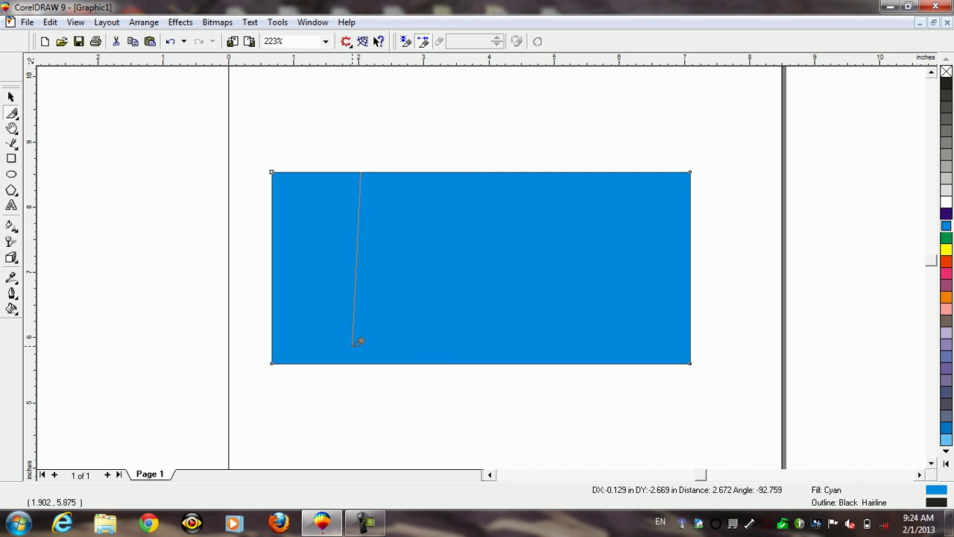
click(354, 362)
click(354, 362)
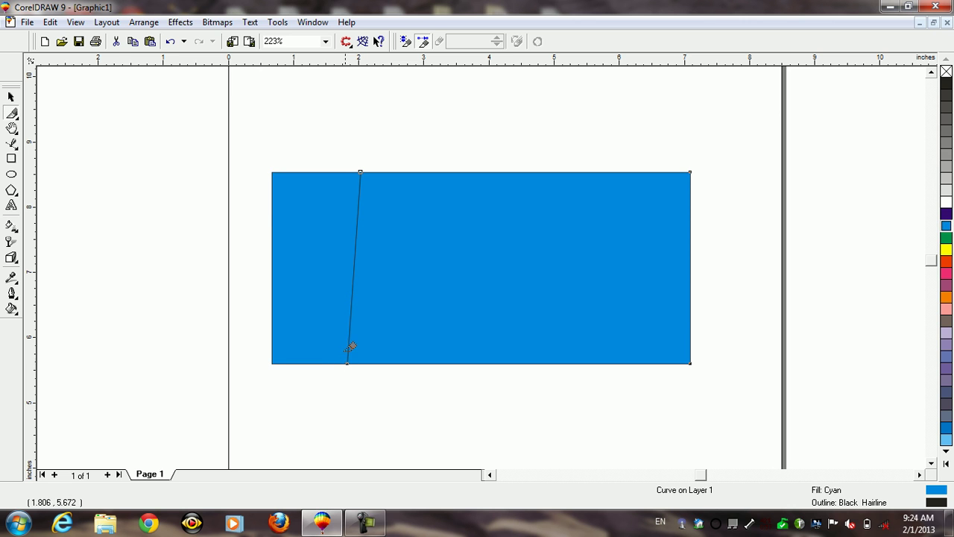
Pull the two cut pieces of the rectangle apart, leaving a clear gap between them
click(12, 97)
drag(273, 284, 231, 260)
drag(425, 259, 437, 241)
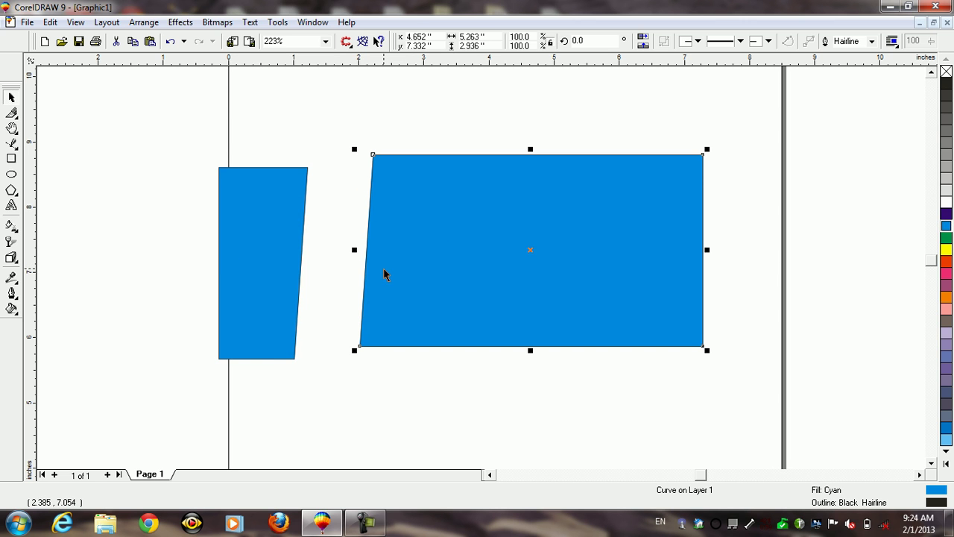
Cut the larger piece with a straight Knife line from its top edge to its lower-right corner
click(12, 112)
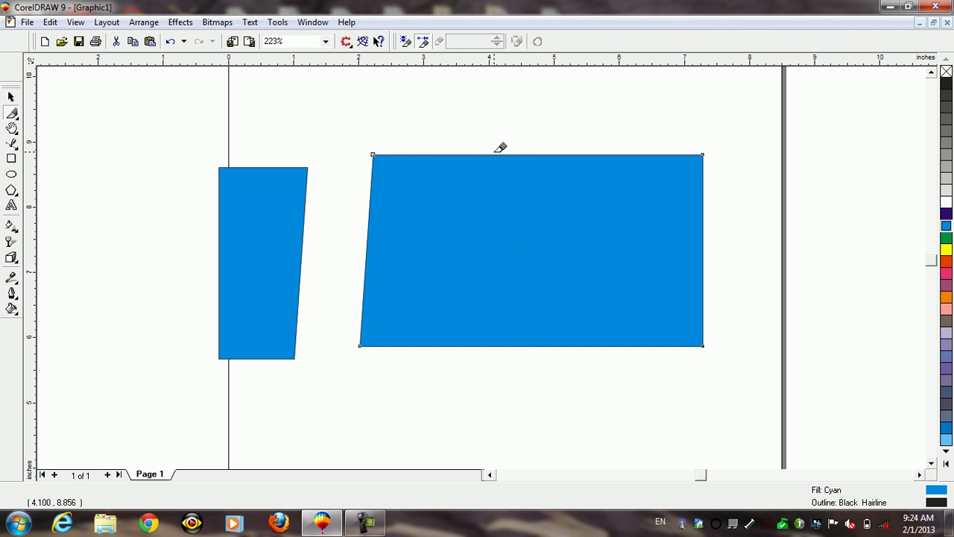
click(496, 146)
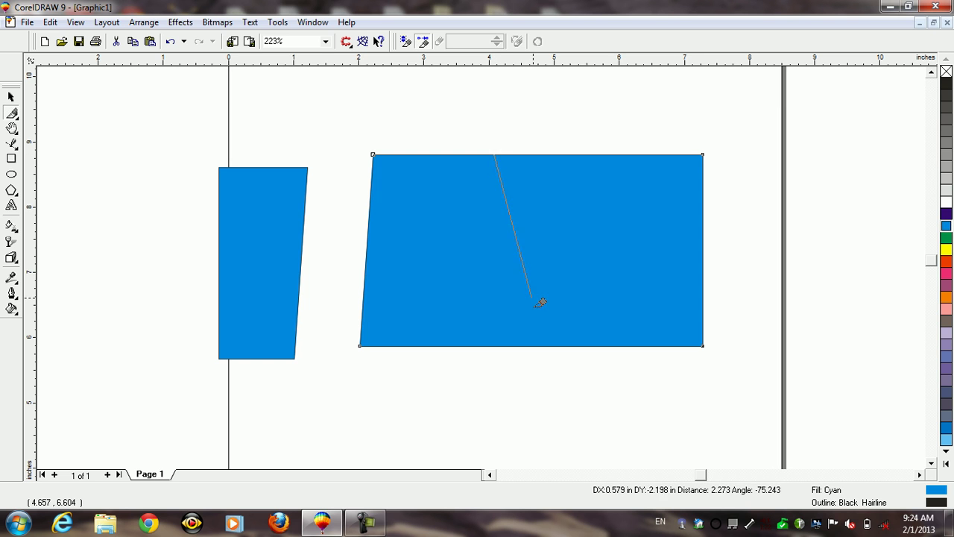
click(703, 341)
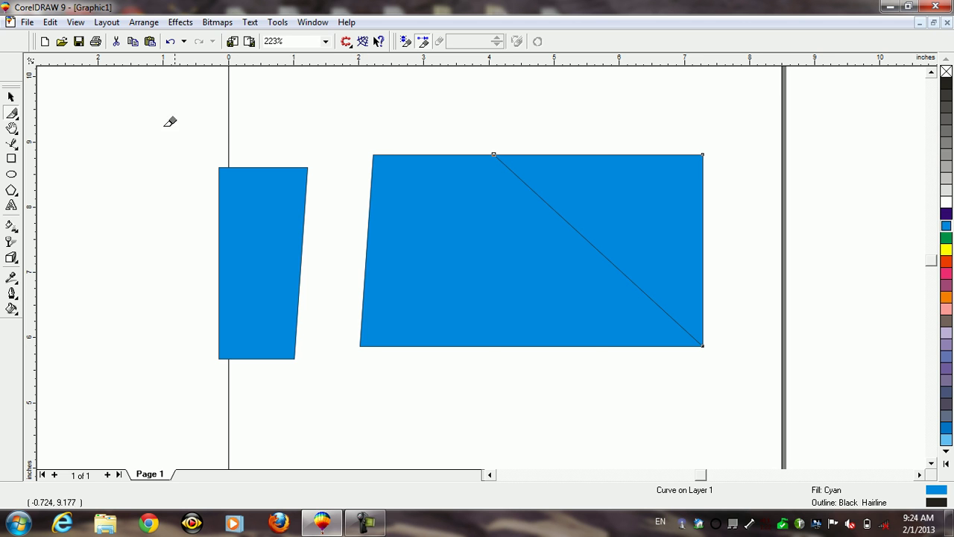
Move the triangular piece up and right, away from the middle piece, and shift the middle piece slightly left
click(11, 97)
drag(530, 192, 613, 198)
drag(478, 236, 470, 238)
drag(610, 175, 621, 168)
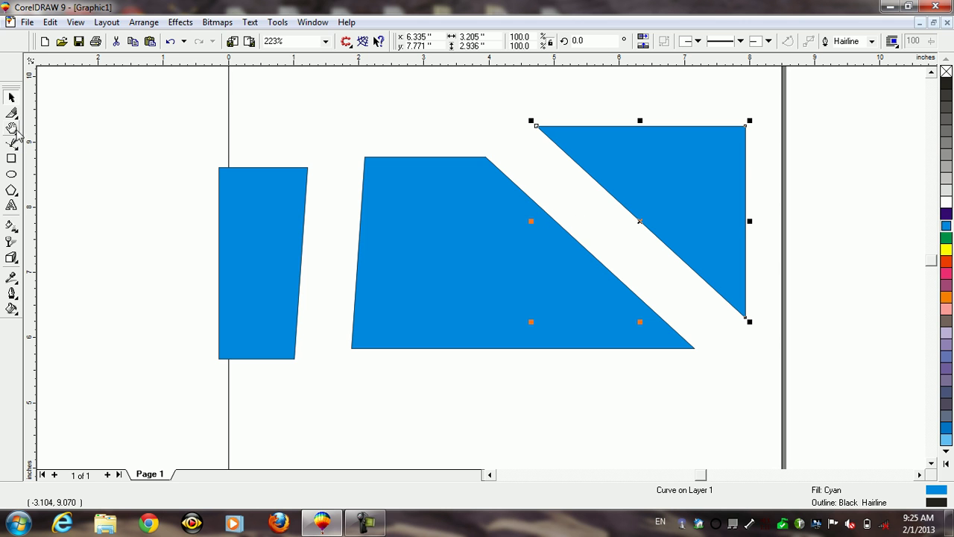
Cut the triangle with a freehand wavy Knife line from its top edge down to its diagonal edge
click(12, 113)
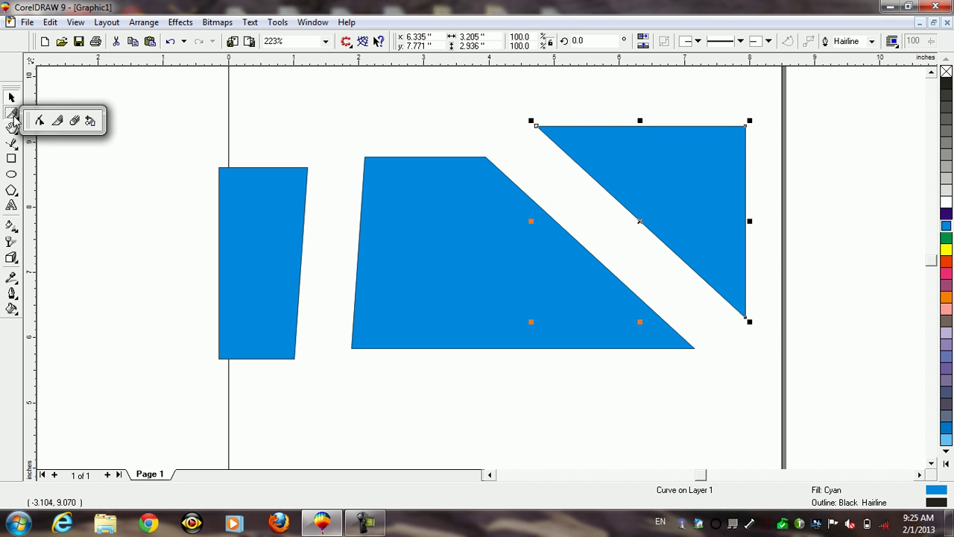
click(58, 121)
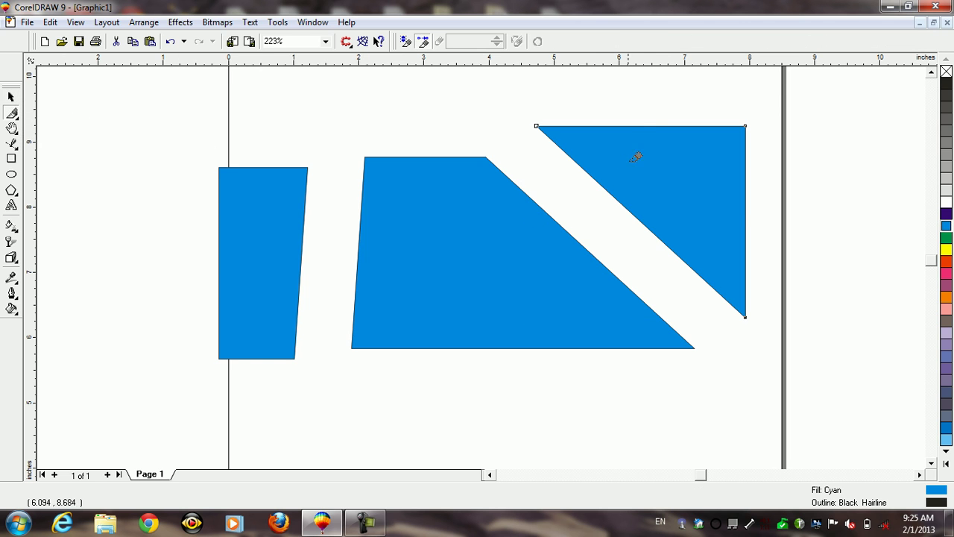
click(667, 123)
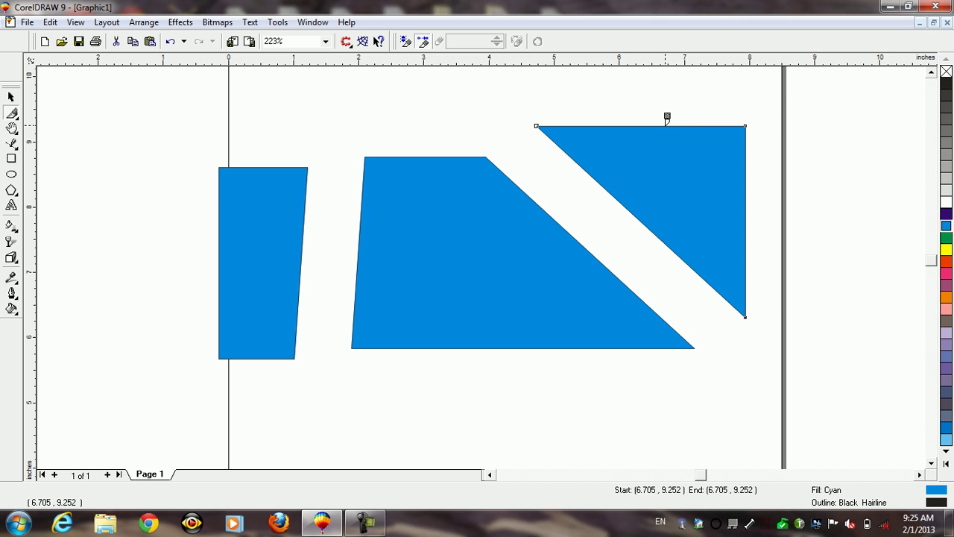
mouse_move(667, 123)
mouse_down()
mouse_move(680, 152)
mouse_move(661, 168)
mouse_move(675, 174)
mouse_move(664, 183)
mouse_move(678, 201)
mouse_move(670, 210)
mouse_move(695, 222)
mouse_move(689, 234)
mouse_move(695, 269)
mouse_up()
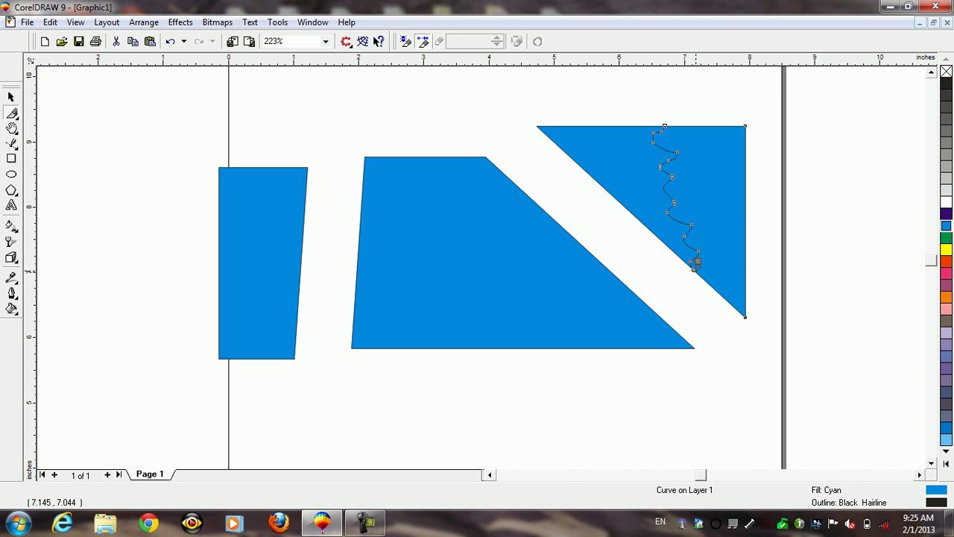
Separate the wavy-cut triangle by moving its left part left, and shift the middle piece slightly down and left
click(11, 95)
drag(623, 173, 606, 175)
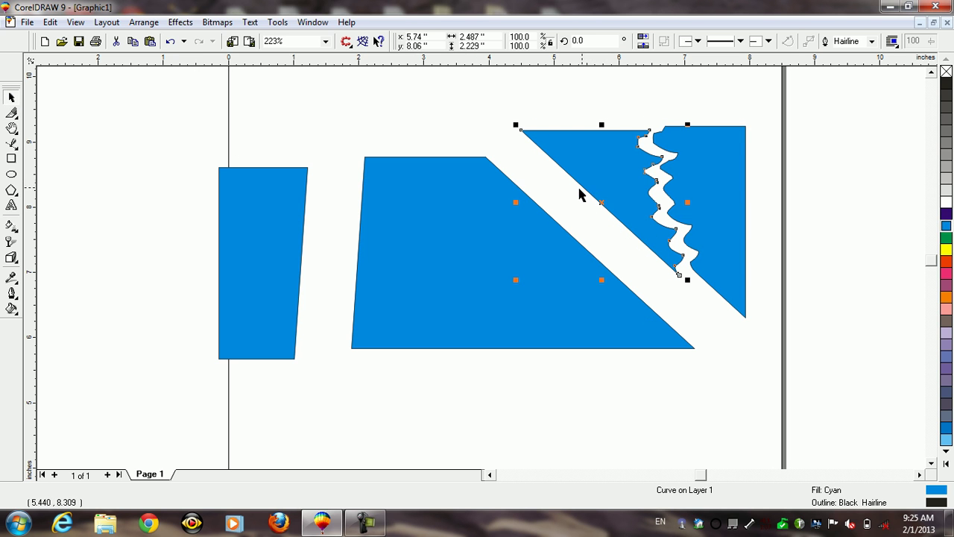
drag(419, 173, 403, 180)
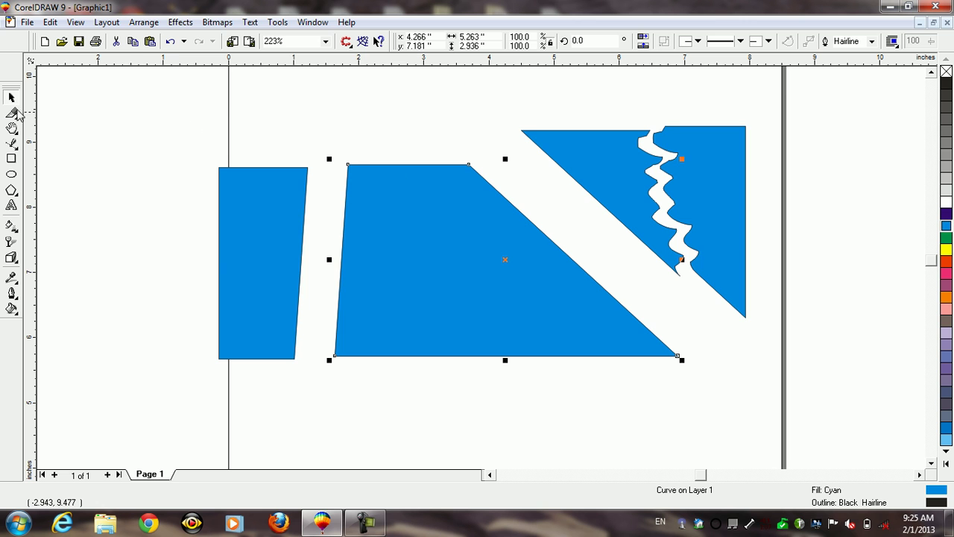
Cut the middle piece with a freehand jagged Knife line running from its top edge to its bottom edge
click(14, 117)
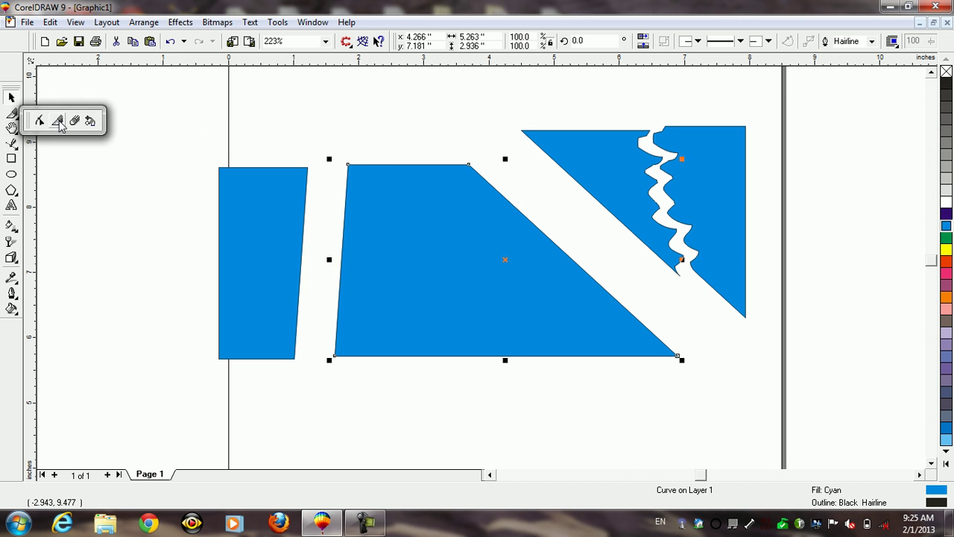
click(59, 121)
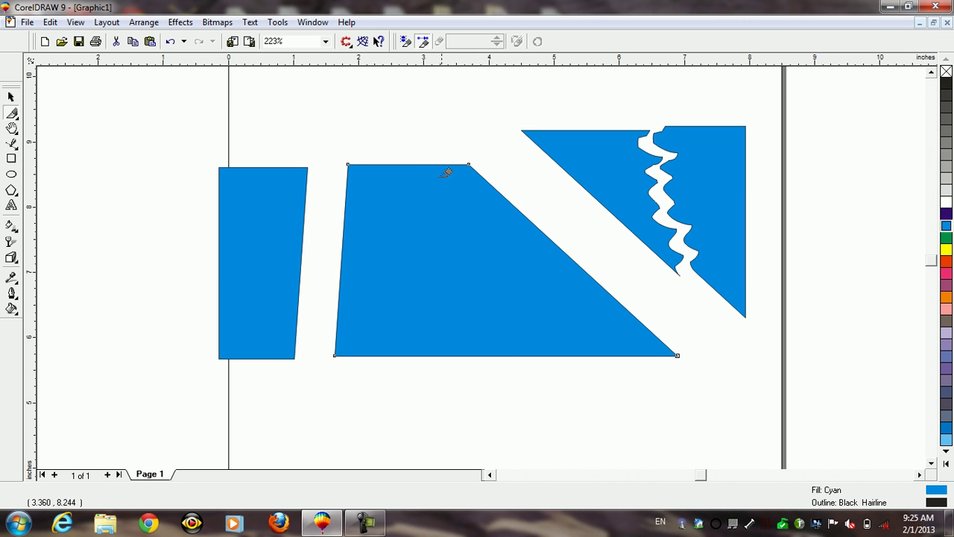
click(412, 162)
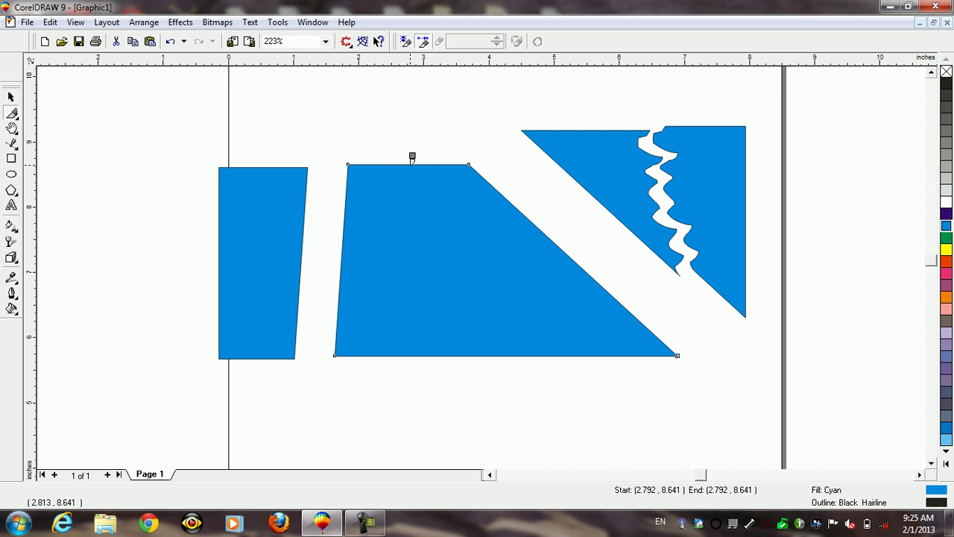
mouse_move(412, 163)
mouse_down()
mouse_move(405, 186)
mouse_move(447, 243)
mouse_move(462, 283)
mouse_move(529, 332)
mouse_move(532, 350)
mouse_move(539, 346)
mouse_move(529, 355)
mouse_up()
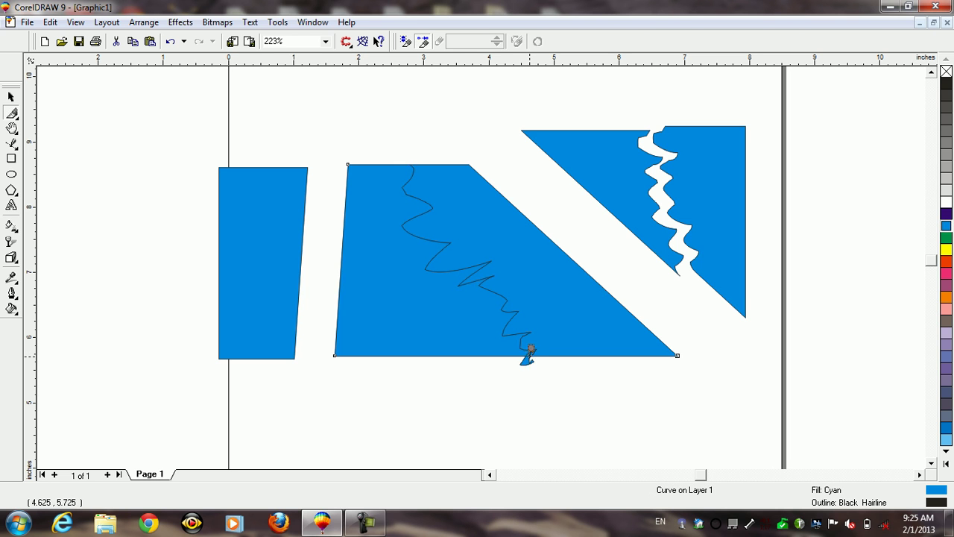
Pull the two jagged halves of the middle piece apart and reposition the right half slightly higher
click(14, 97)
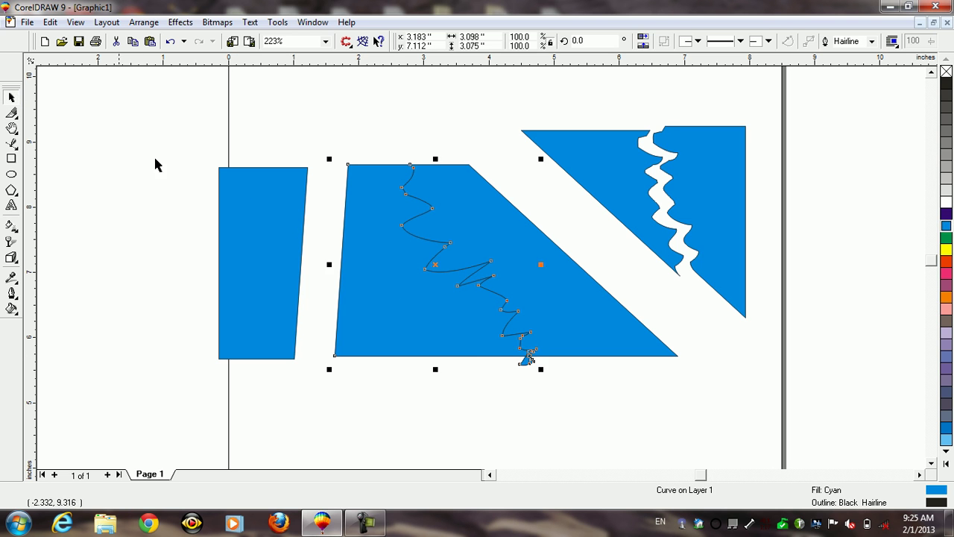
drag(405, 254, 386, 261)
drag(529, 260, 563, 259)
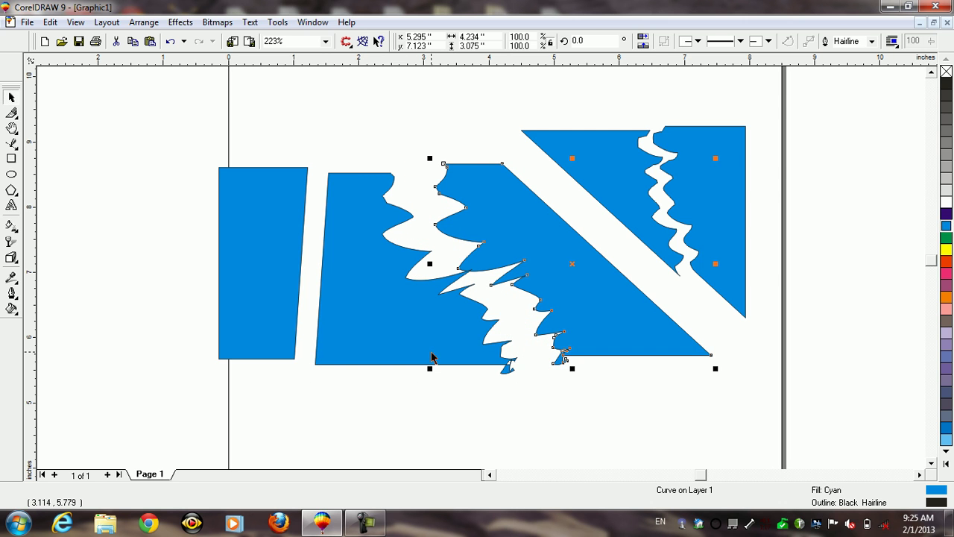
drag(569, 278, 564, 258)
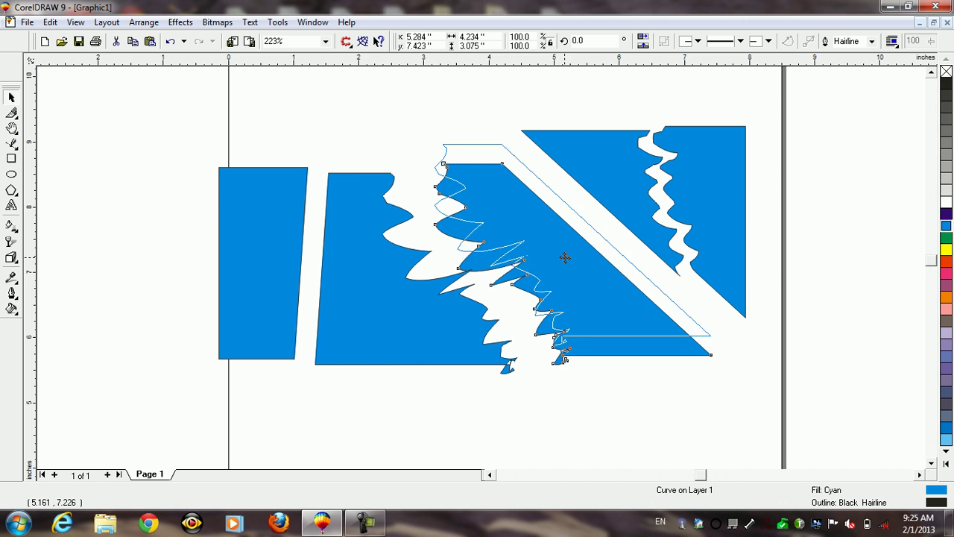
click(12, 113)
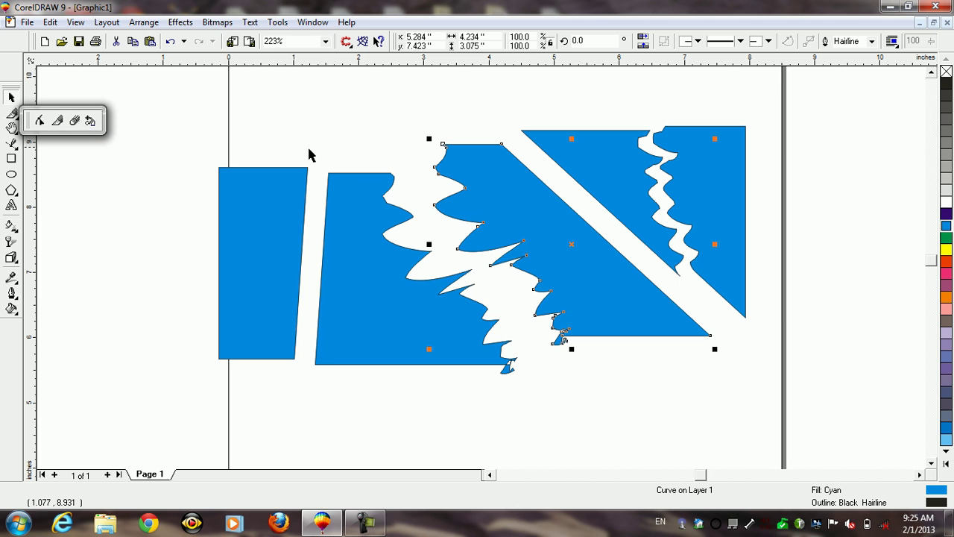
click(529, 206)
mouse_move(515, 207)
mouse_down()
mouse_move(479, 210)
mouse_move(506, 212)
mouse_up()
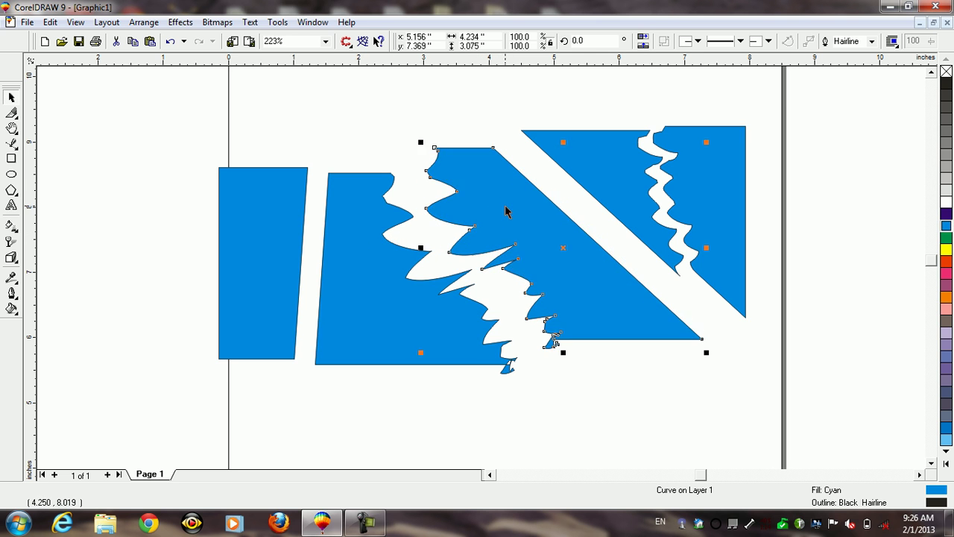
Activate the Eraser tool with the right jagged half still selected
click(12, 127)
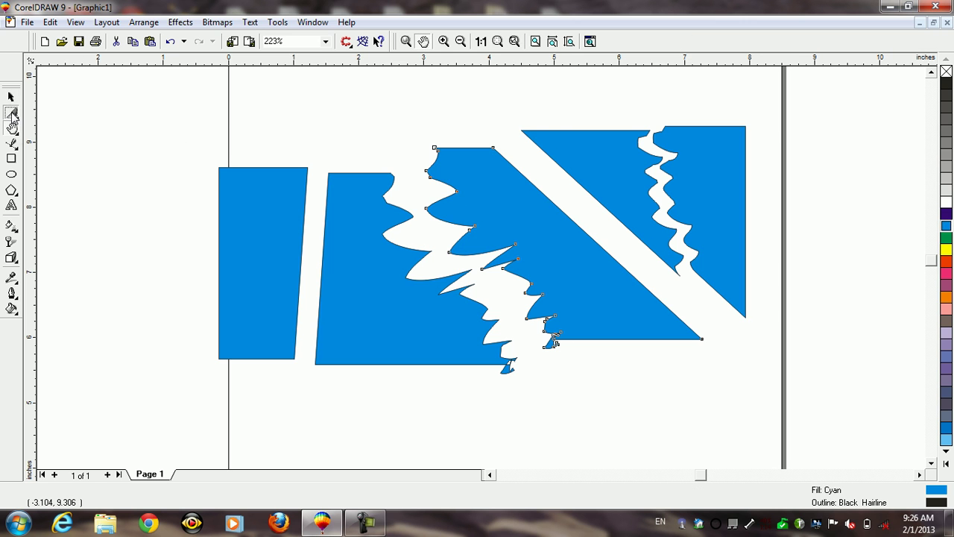
click(12, 113)
click(74, 120)
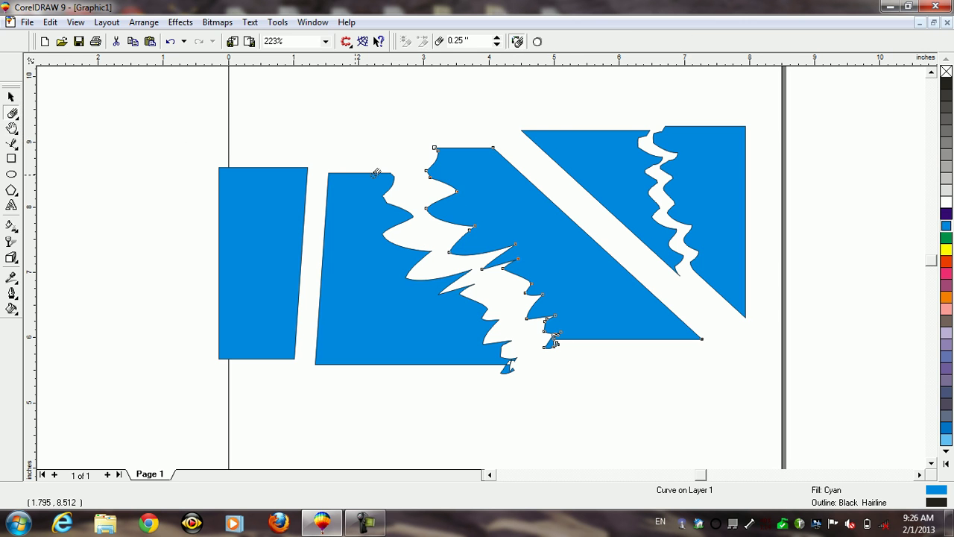
drag(633, 134, 612, 154)
drag(714, 143, 736, 118)
key(ctrl+z)
Erase the upper-left area of the right jagged half with 0.25-inch eraser strokes
mouse_move(458, 147)
mouse_down()
mouse_move(493, 173)
mouse_move(468, 151)
mouse_up()
mouse_move(453, 170)
mouse_down()
mouse_move(475, 242)
mouse_move(436, 162)
mouse_up()
mouse_move(441, 214)
mouse_down()
mouse_move(450, 252)
mouse_move(450, 195)
mouse_up()
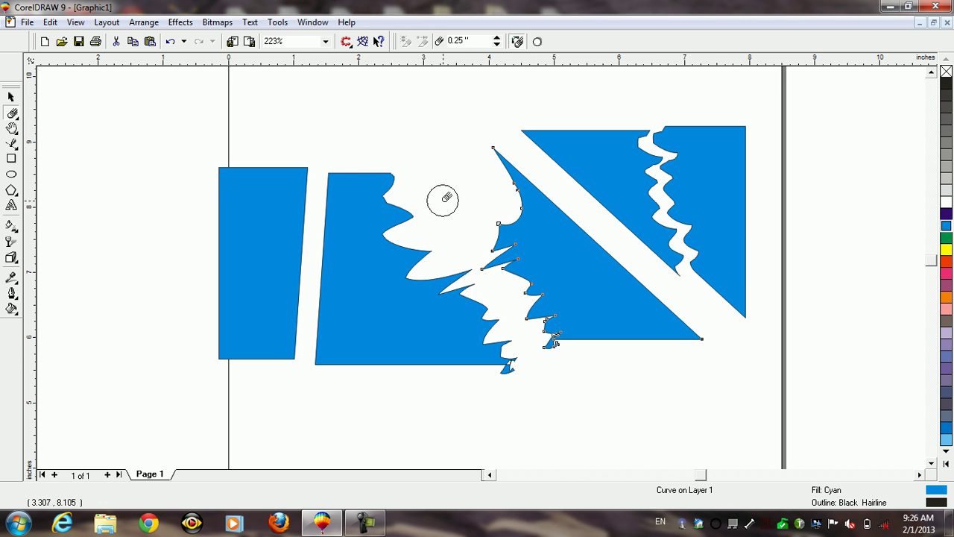
scroll(447, 124, up, 1)
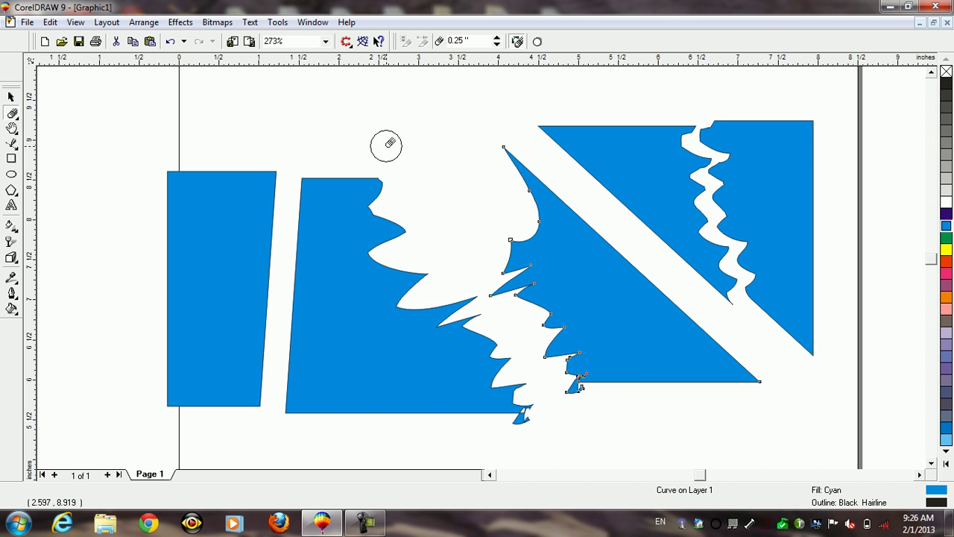
Set the eraser thickness to 1.0 inch and erase the remaining right jagged half of the middle piece
mouse_move(391, 114)
mouse_down()
mouse_move(377, 73)
mouse_move(412, 123)
mouse_move(403, 123)
mouse_up()
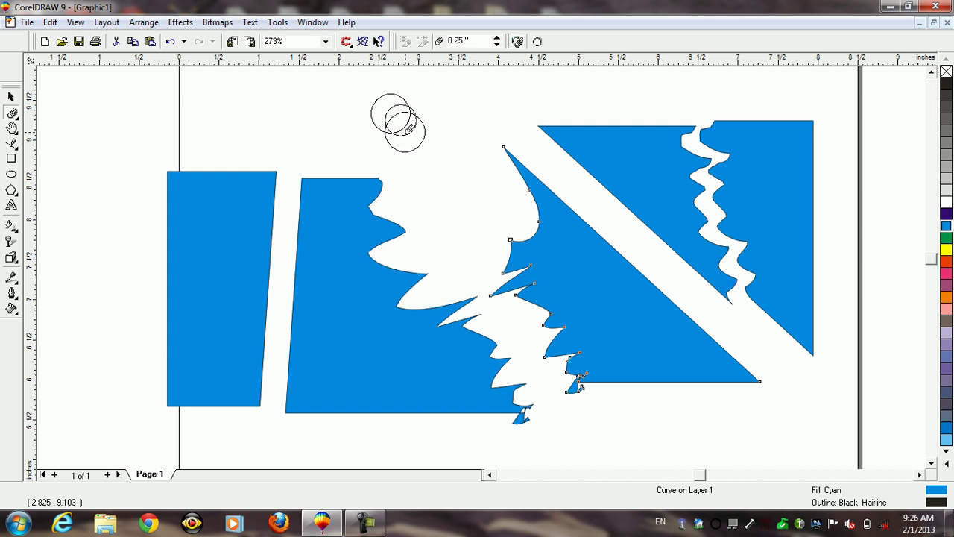
key(Up)
key(Up)
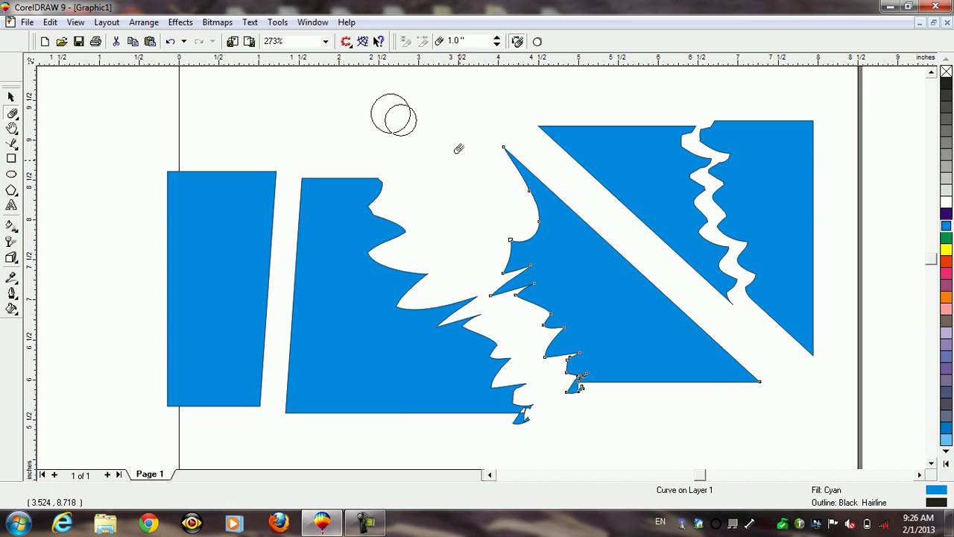
key(Down)
key(Down)
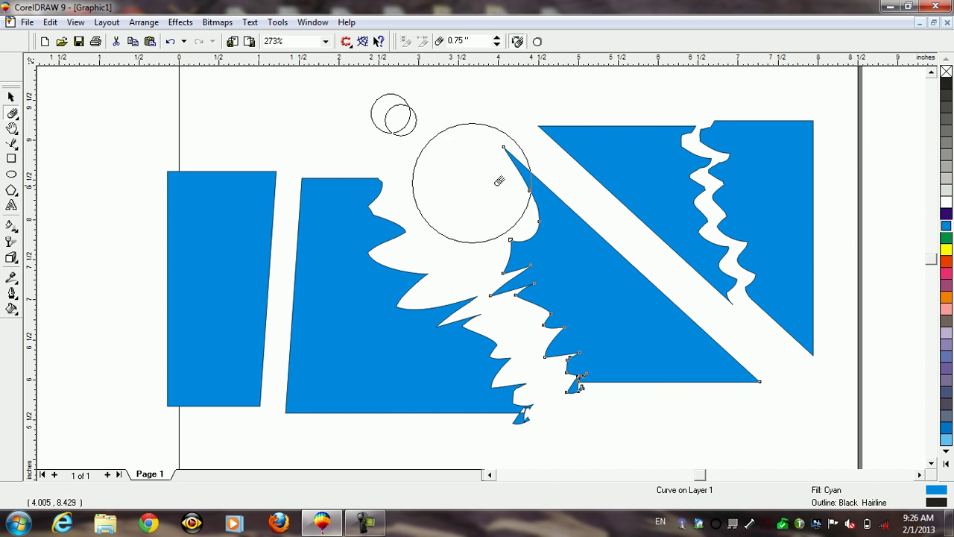
key(Up)
key(Up)
key(Down)
key(Down)
key(Up)
key(Up)
key(Up)
key(Down)
key(Down)
key(Down)
key(Up)
key(Up)
click(536, 273)
mouse_move(536, 273)
mouse_down()
mouse_move(649, 330)
mouse_move(688, 375)
mouse_up()
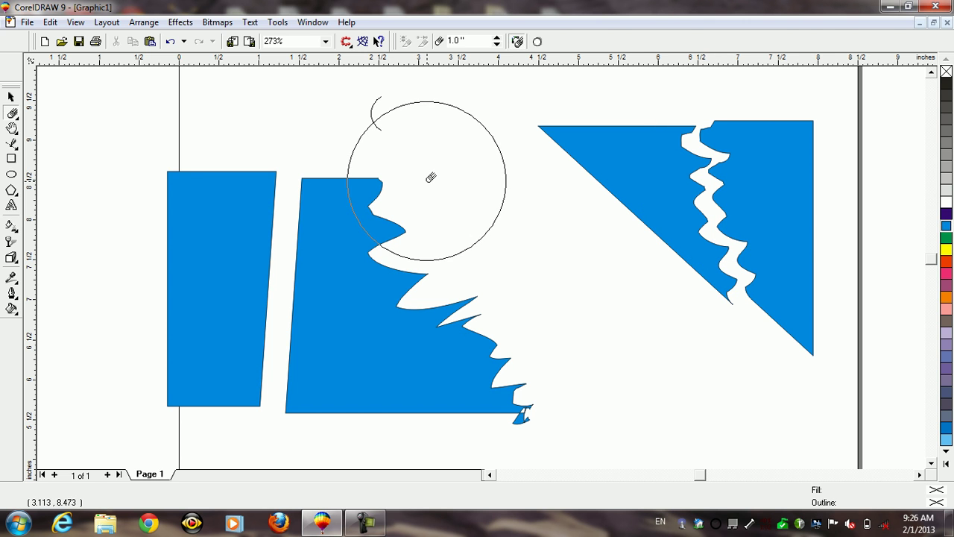
Move the left jagged half to the right, farther away from the leftmost piece
key(space)
drag(368, 241, 444, 218)
key(F3)
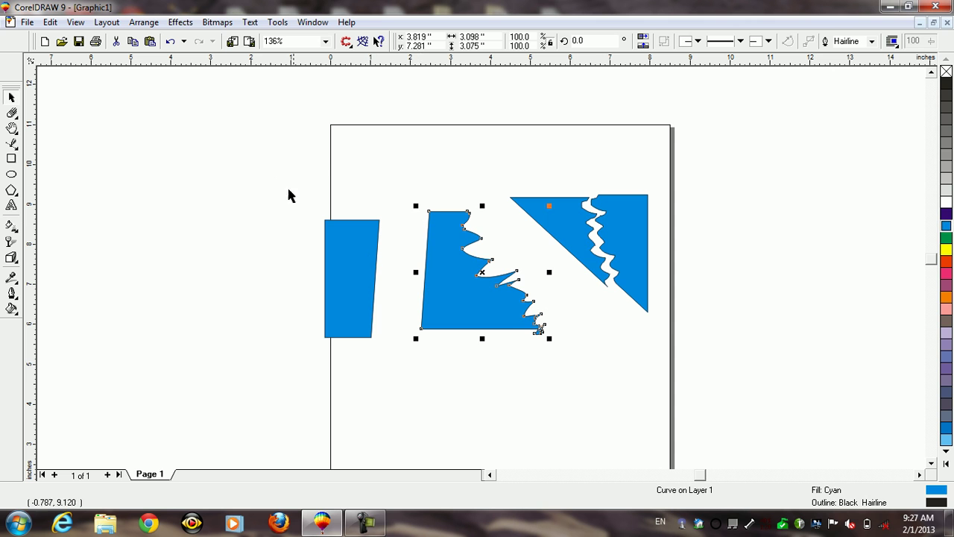
Try to erase with all four pieces selected, using a 2.75-inch eraser
drag(733, 370, 734, 371)
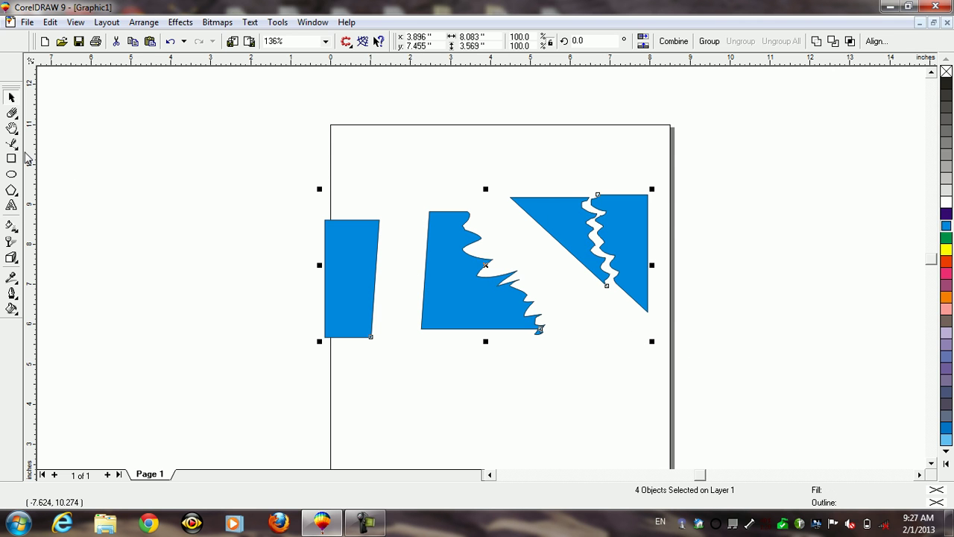
click(12, 113)
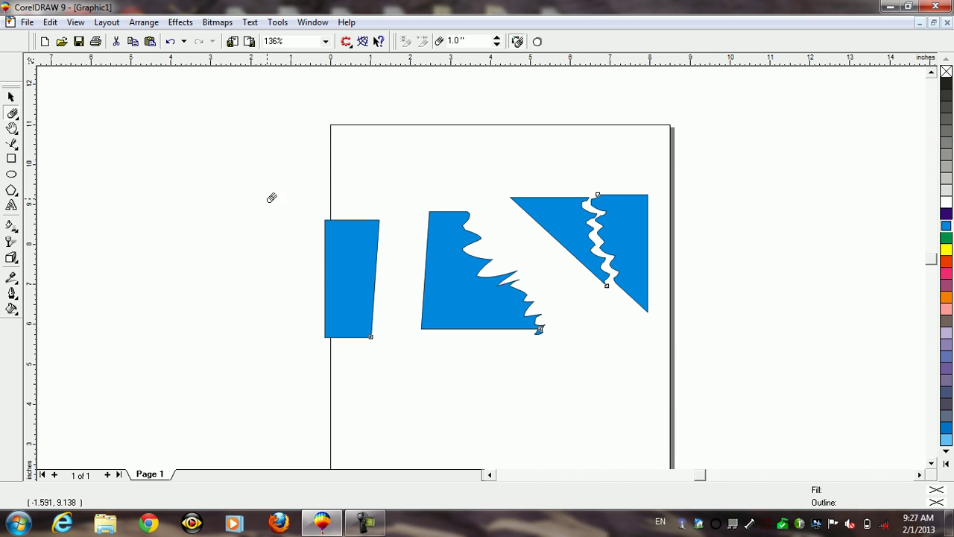
mouse_move(268, 201)
mouse_down()
mouse_move(254, 185)
mouse_move(283, 216)
mouse_move(282, 191)
mouse_move(271, 199)
mouse_up()
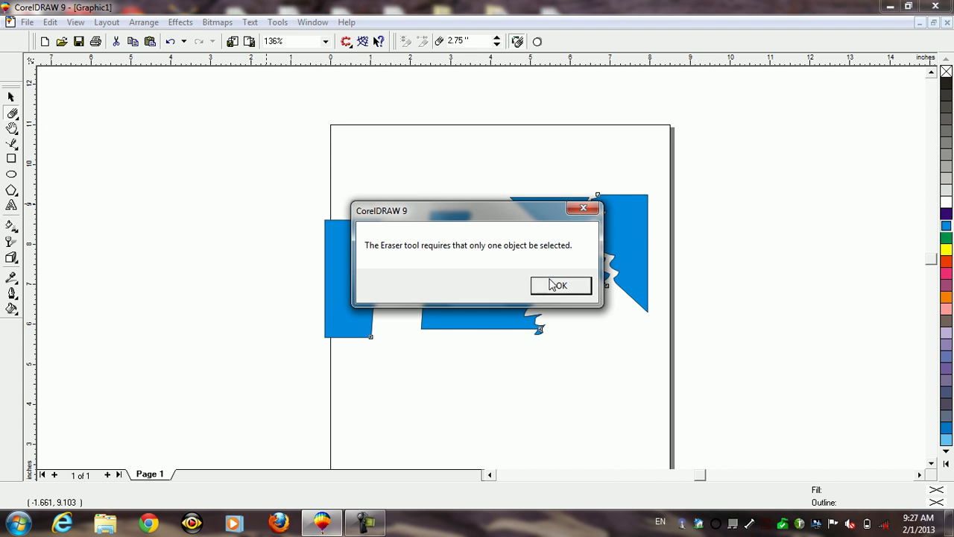
click(558, 285)
Delete the jagged middle piece and move the leftmost piece up against the page's left edge
key(space)
click(443, 258)
key(space)
key(Delete)
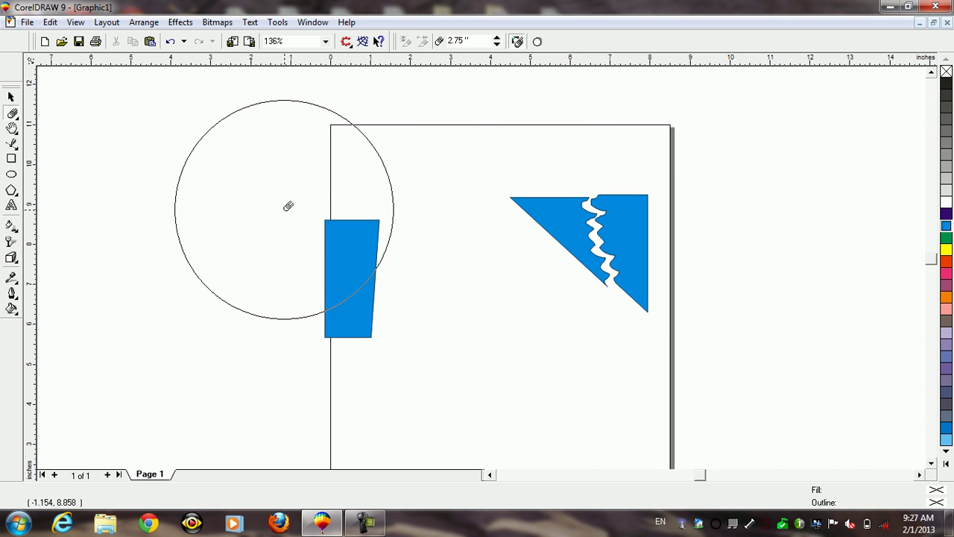
key(space)
drag(332, 253, 337, 227)
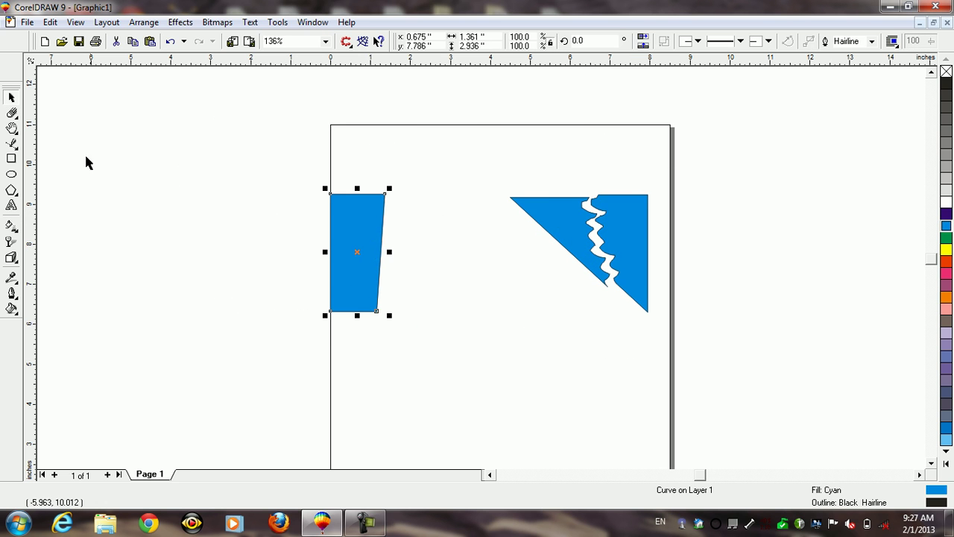
click(12, 113)
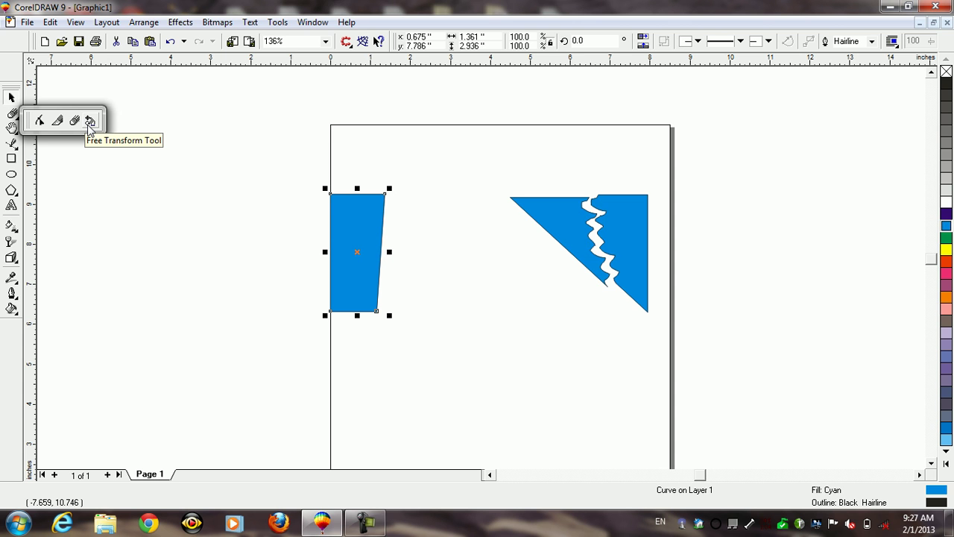
click(278, 231)
key(space)
key(space)
key(space)
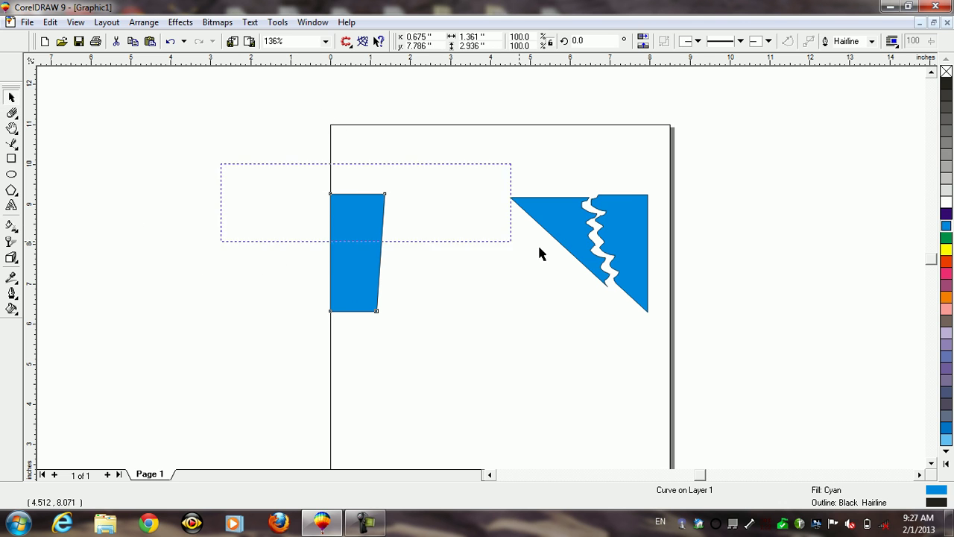
Delete all remaining pieces to clear the page
key(ctrl+a)
key(Delete)
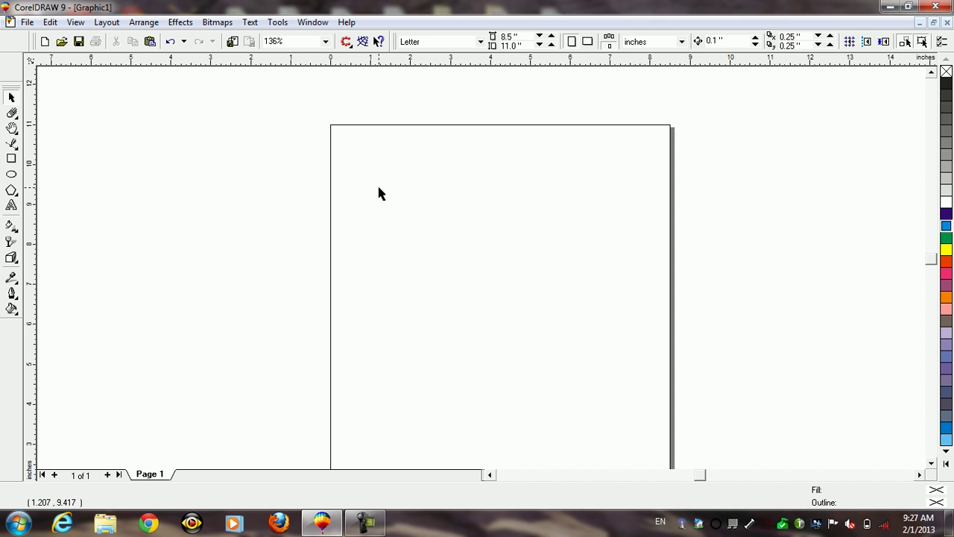
Start importing an image and browse to the Pictures library
click(27, 21)
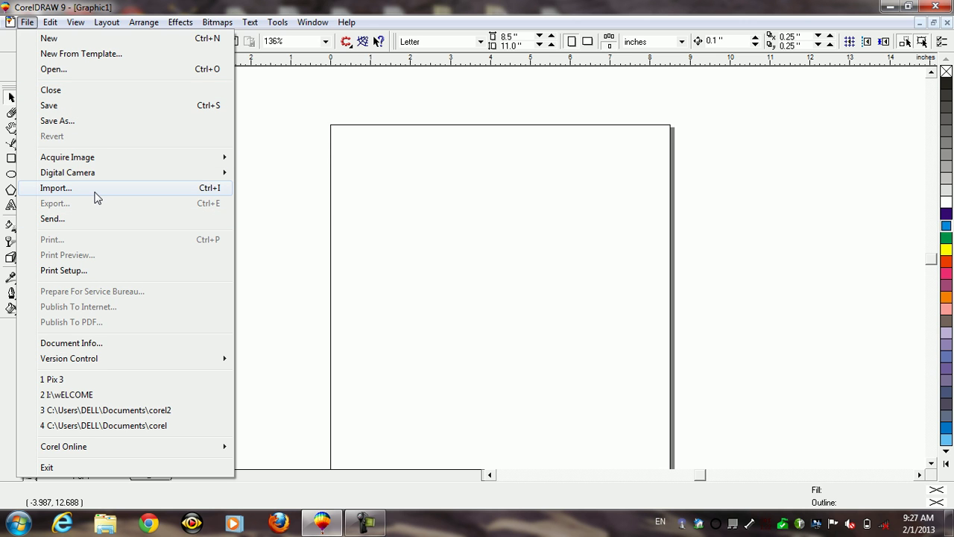
click(216, 192)
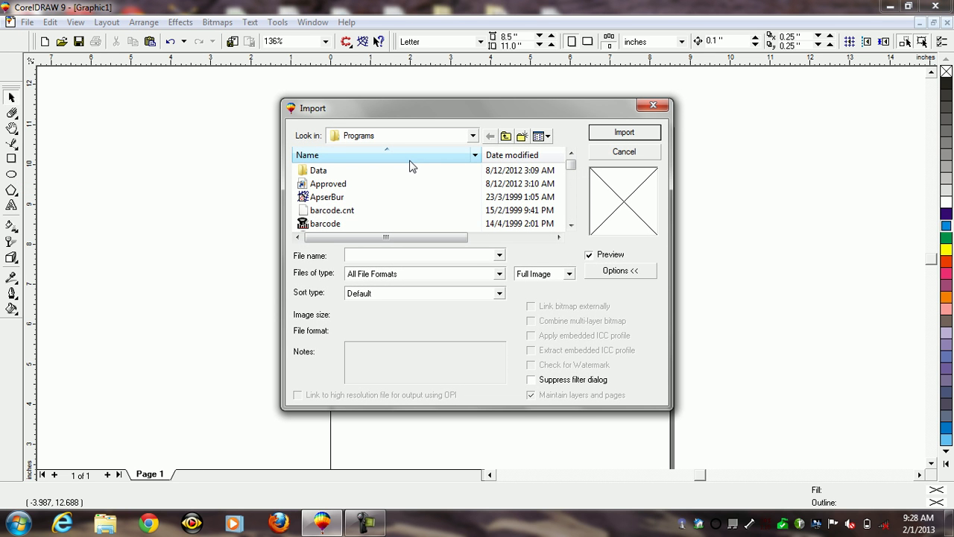
drag(430, 111, 436, 103)
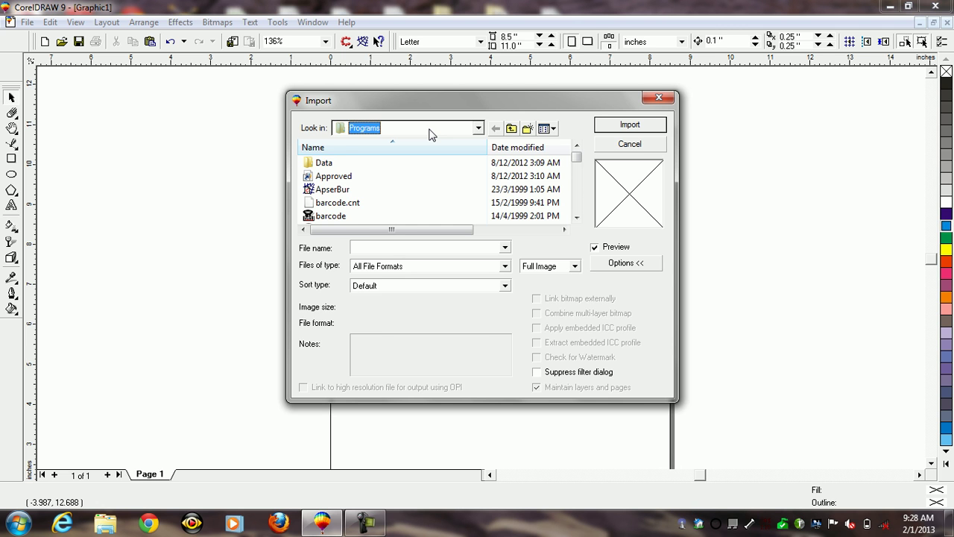
click(430, 134)
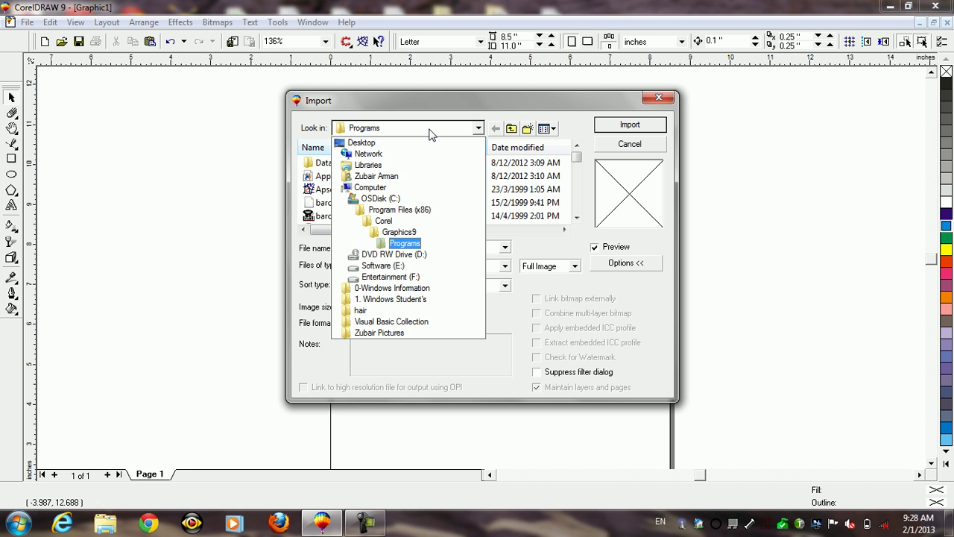
click(421, 166)
click(356, 199)
scroll(373, 195, down, 1)
double_click(366, 222)
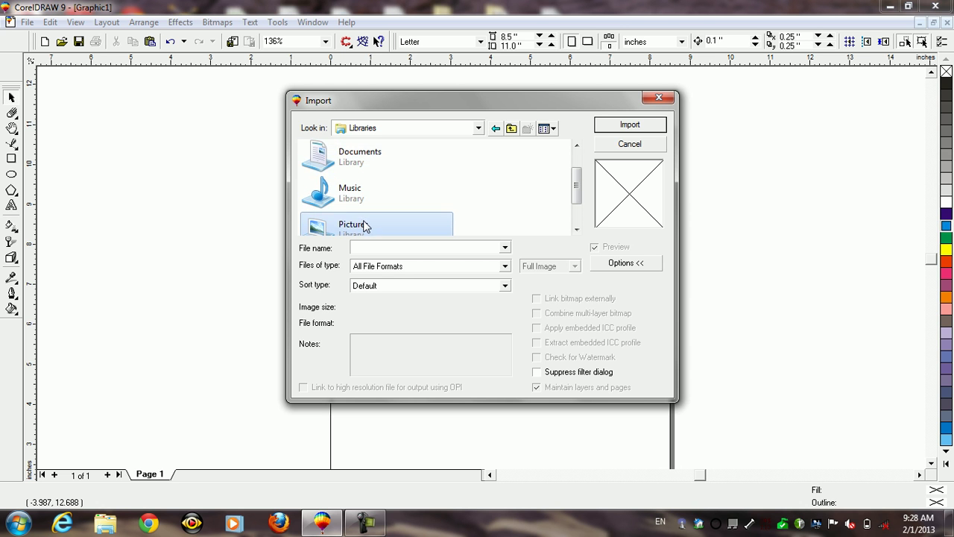
Import the "Dektop computer" picture and place it on the page at about 5.09 × 3.80 inches
click(466, 204)
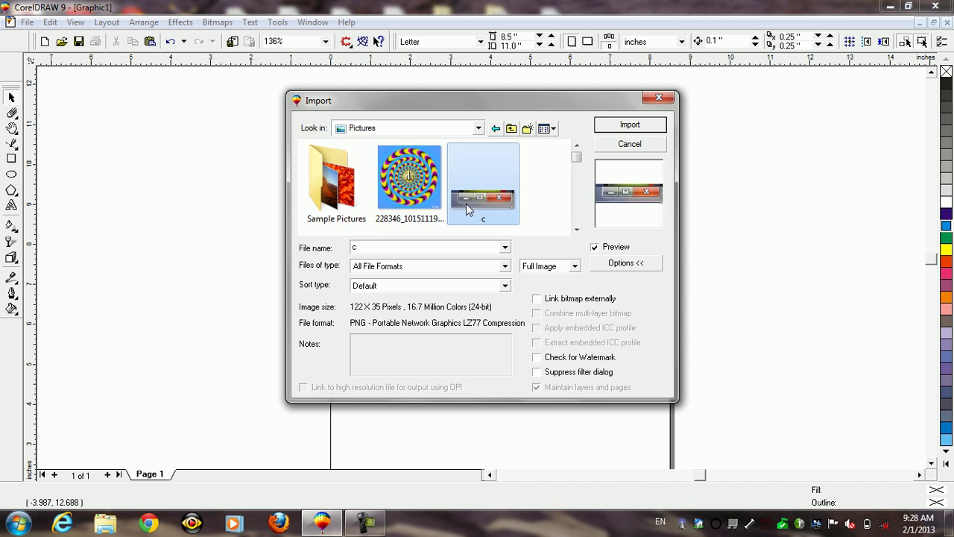
scroll(456, 206, down, 3)
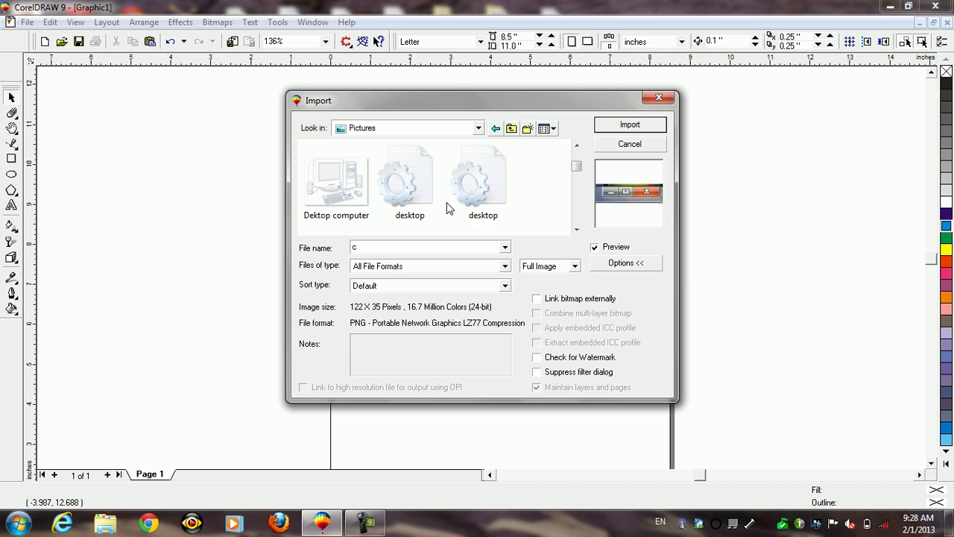
click(339, 158)
scroll(433, 194, up, 1)
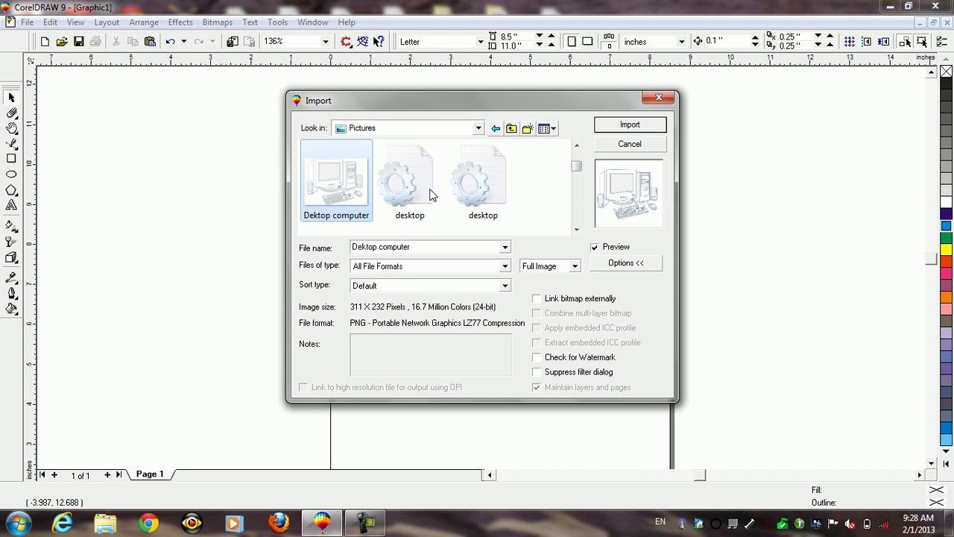
click(630, 126)
drag(370, 197, 620, 349)
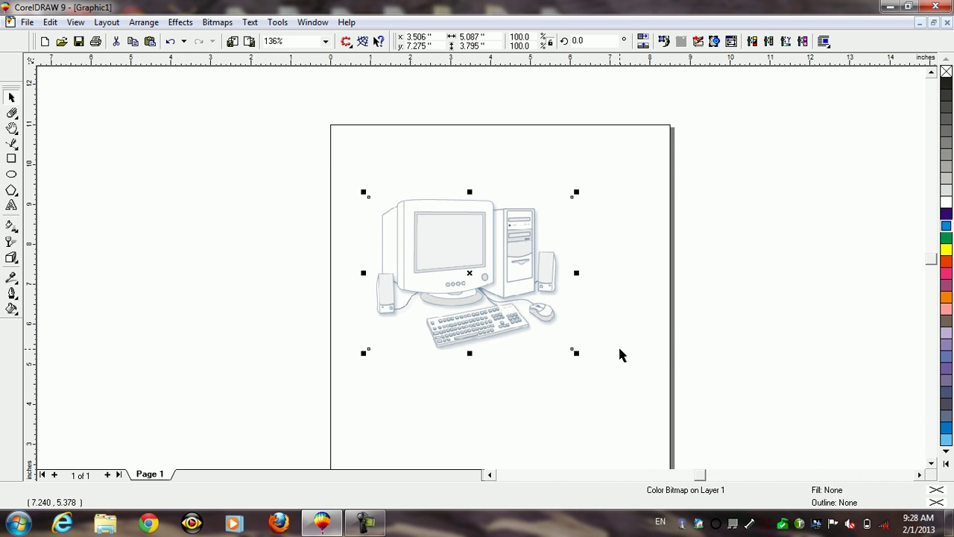
Reposition the computer image toward the right side of the page
drag(498, 298, 514, 296)
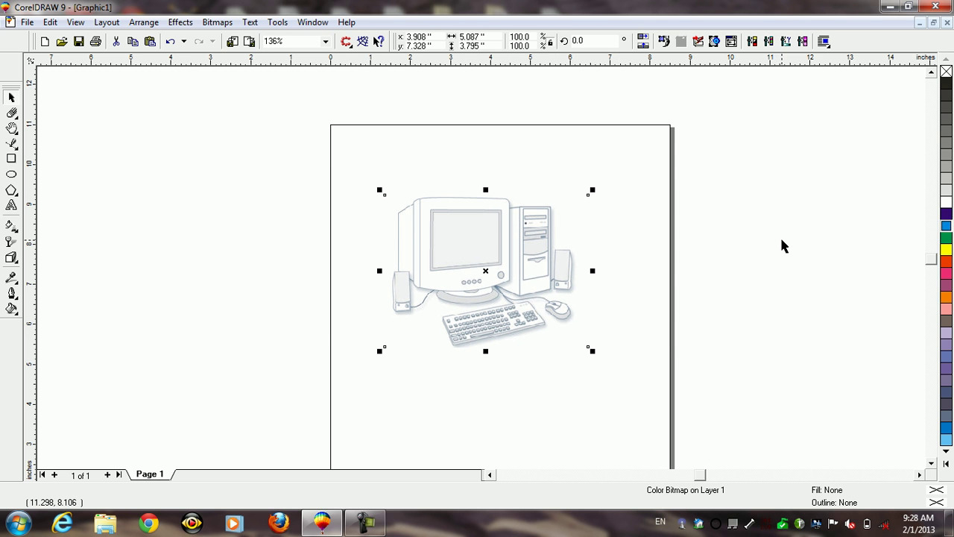
click(782, 240)
drag(524, 243, 565, 267)
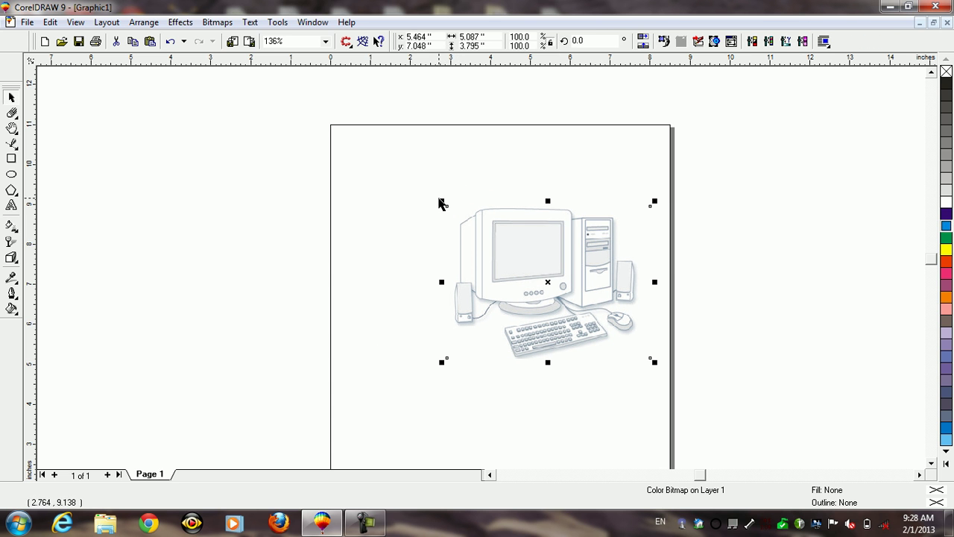
click(440, 200)
Duplicate the computer image to the left of the page and spread the two images apart
click(536, 287)
drag(536, 287, 239, 212)
right_click(239, 211)
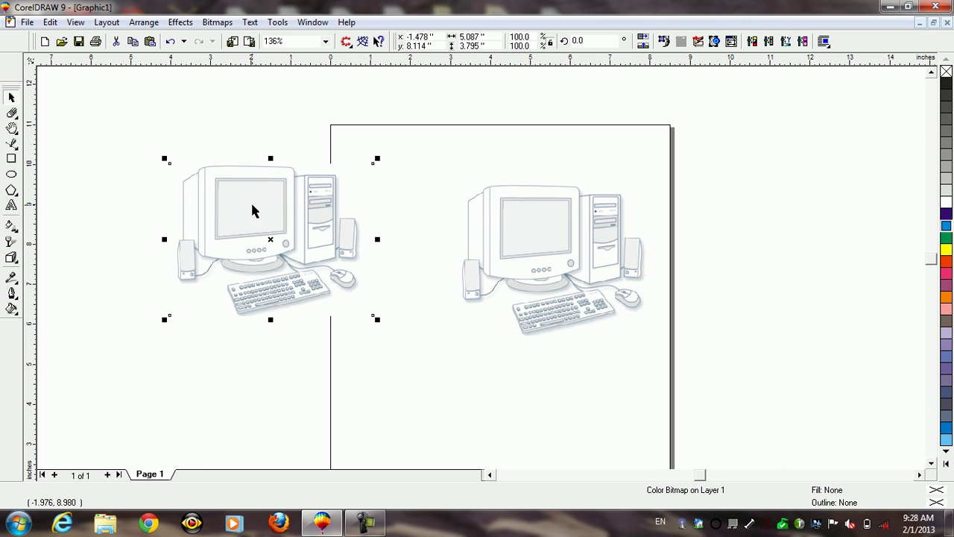
drag(250, 210, 206, 209)
click(505, 219)
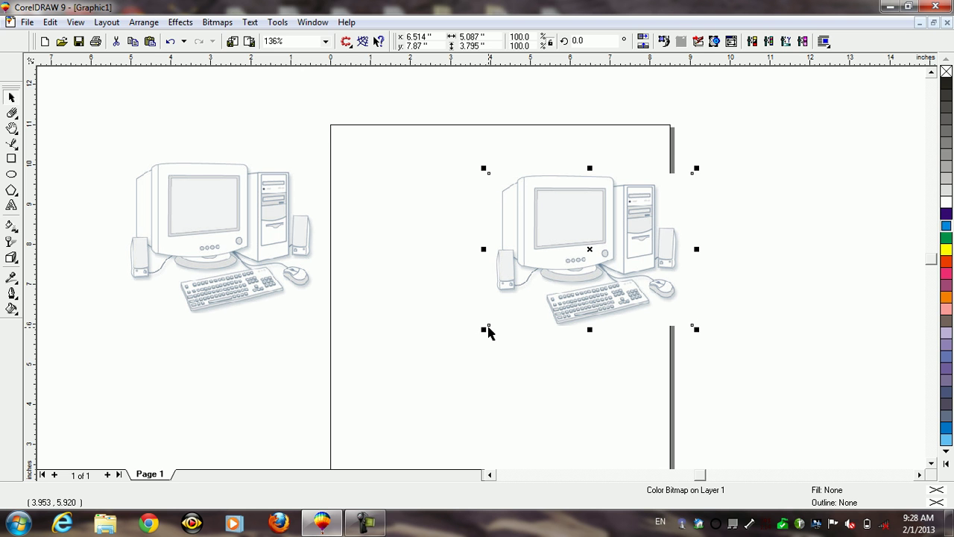
Shrink the original image to about 3.27 × 2.44 inches and the copy to about 2.99 × 2.23 inches, placing them side by side
drag(487, 329, 521, 303)
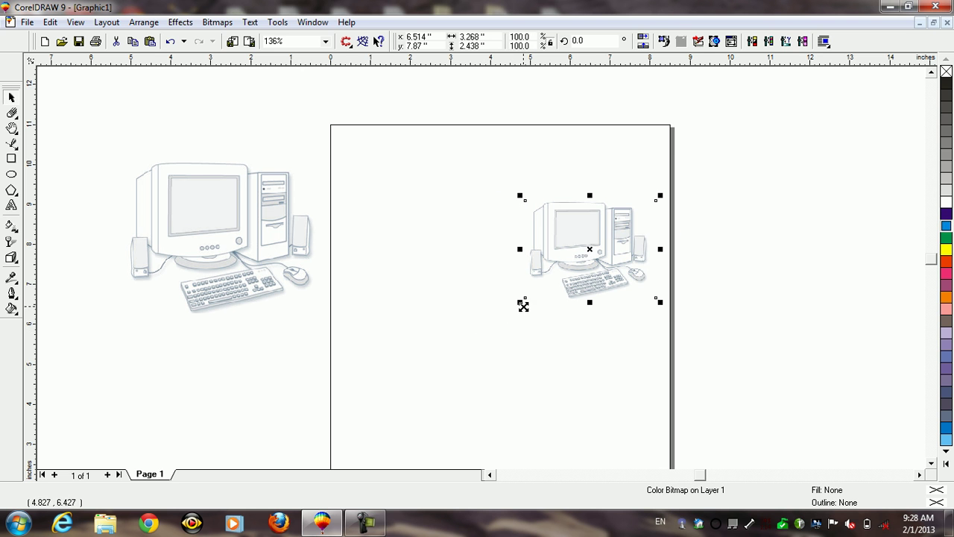
drag(249, 237, 395, 238)
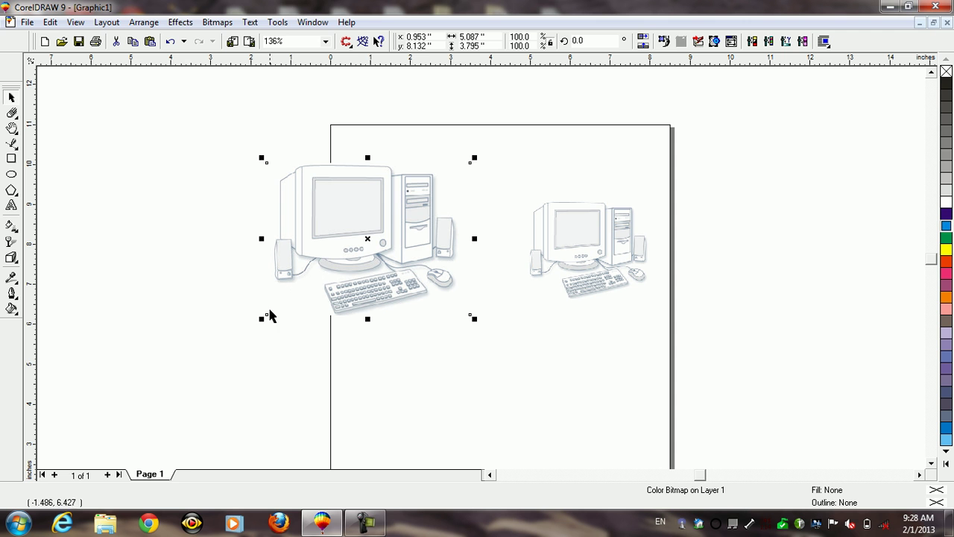
drag(262, 318, 304, 289)
drag(380, 252, 479, 252)
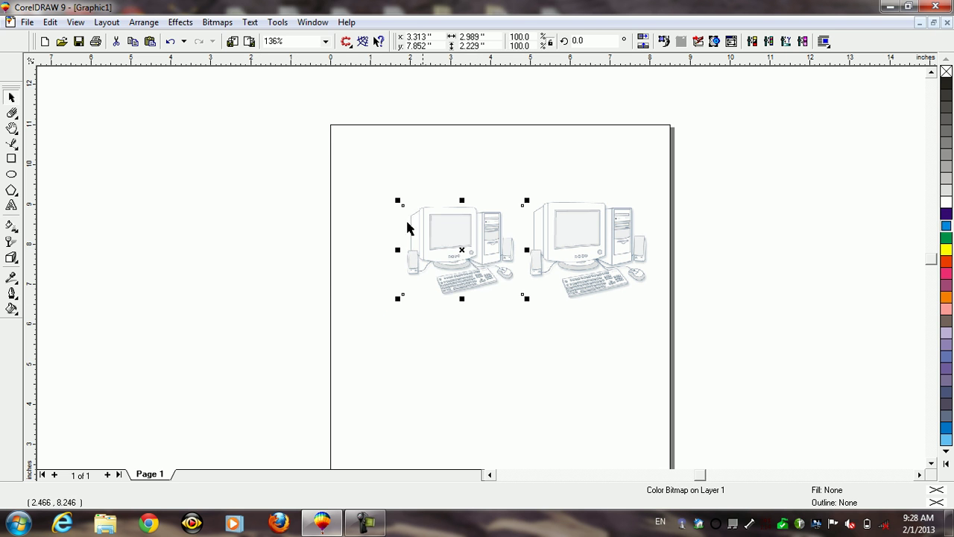
Move the smaller computer image slightly up and to the right, closer to the larger one
drag(301, 155, 771, 361)
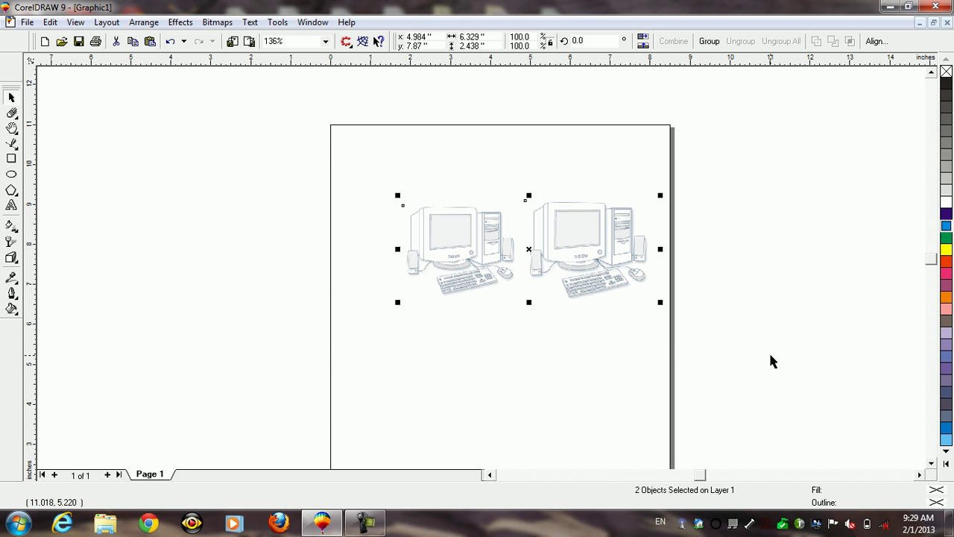
key(shift+F2)
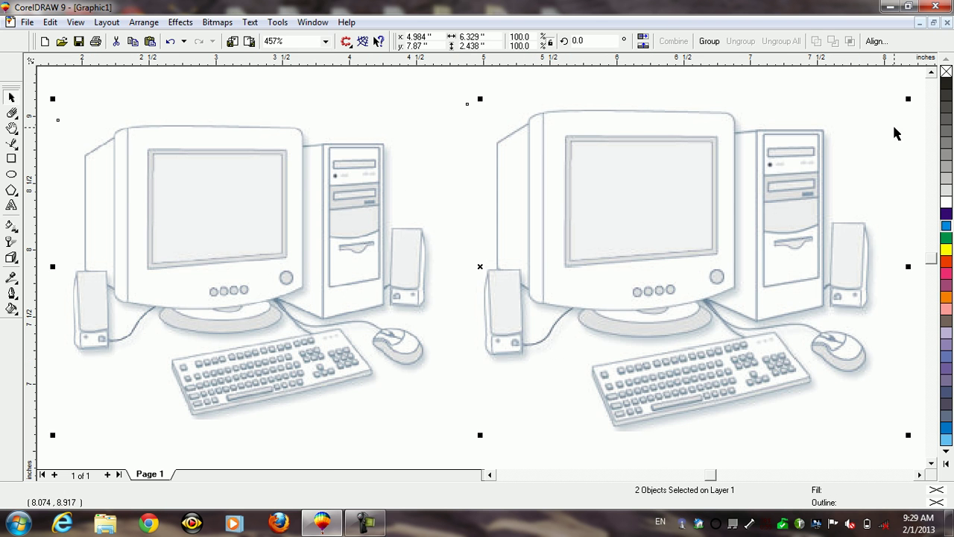
scroll(913, 122, up, 3)
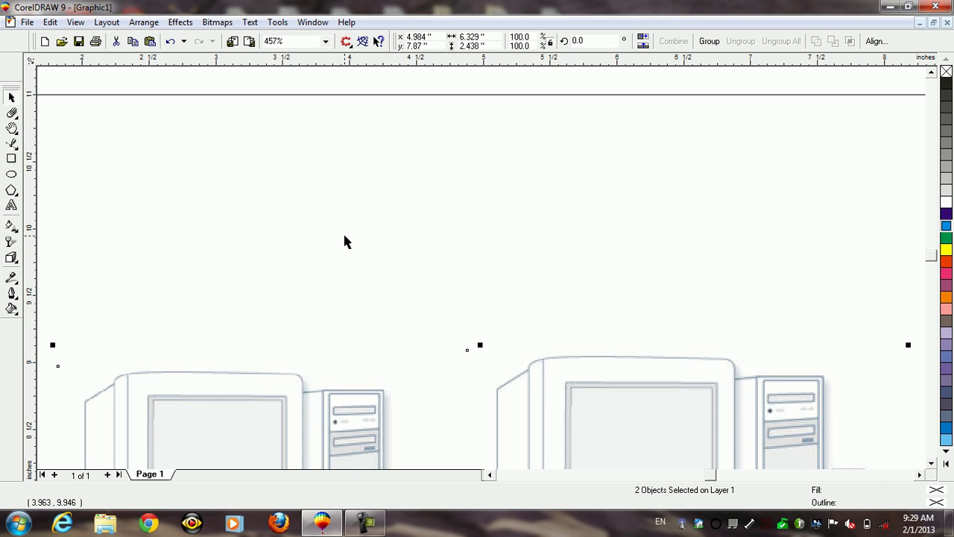
scroll(350, 236, down, 3)
click(134, 449)
mouse_move(192, 212)
mouse_down()
mouse_move(183, 211)
mouse_move(207, 220)
mouse_up()
Activate the Free Transform tool on the larger computer image and move its property bar onto its own row
click(580, 226)
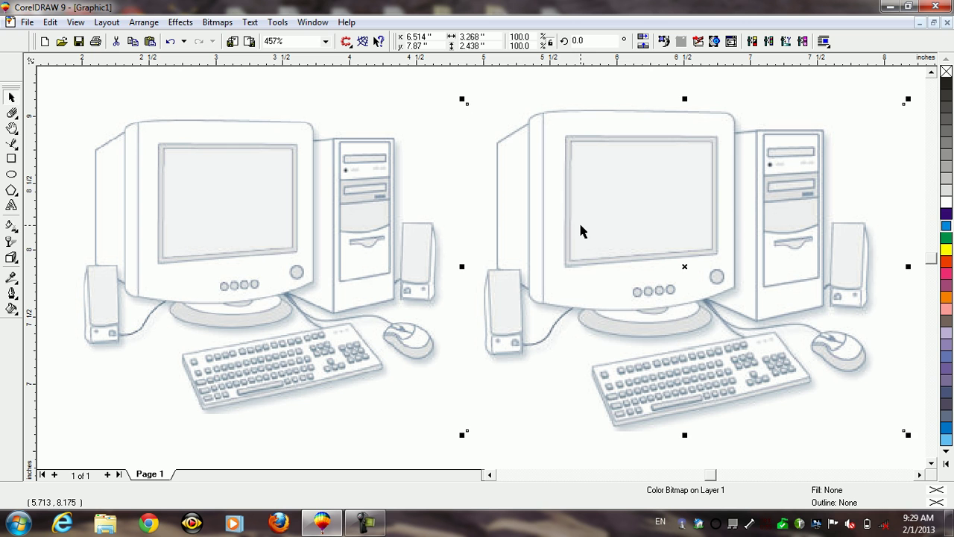
click(13, 116)
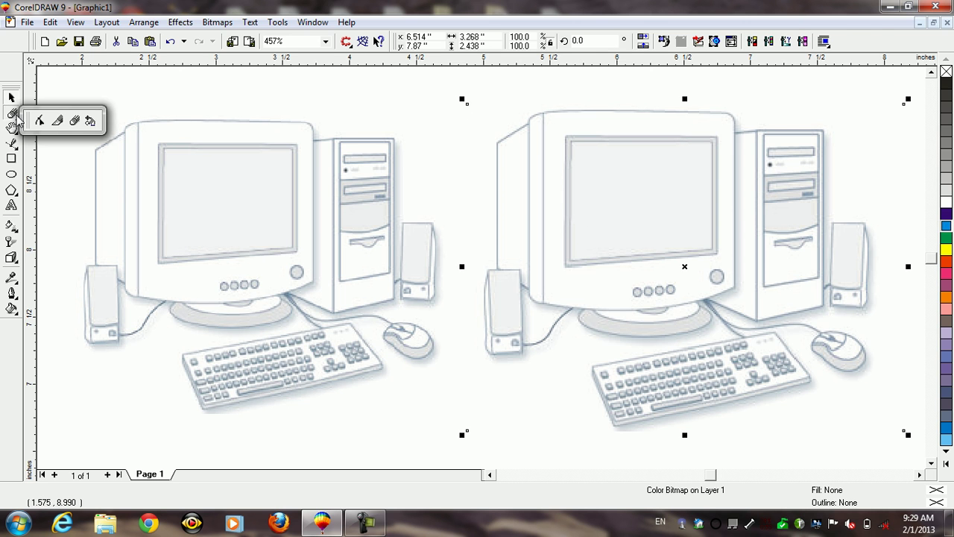
click(91, 119)
drag(397, 58, 33, 68)
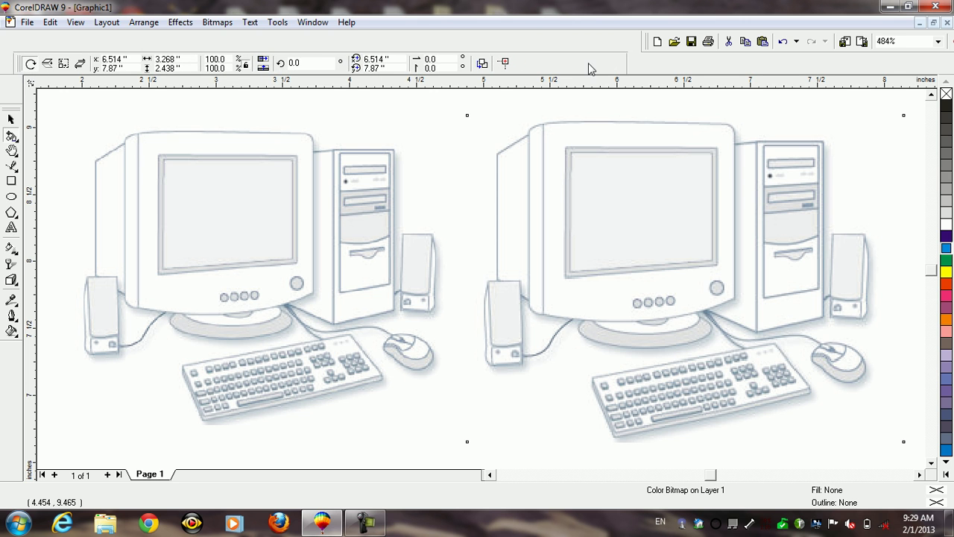
Dock the standard toolbar at the start of the upper row and the property bar directly beneath it
mouse_move(22, 63)
mouse_down()
mouse_move(30, 45)
mouse_move(15, 71)
mouse_up()
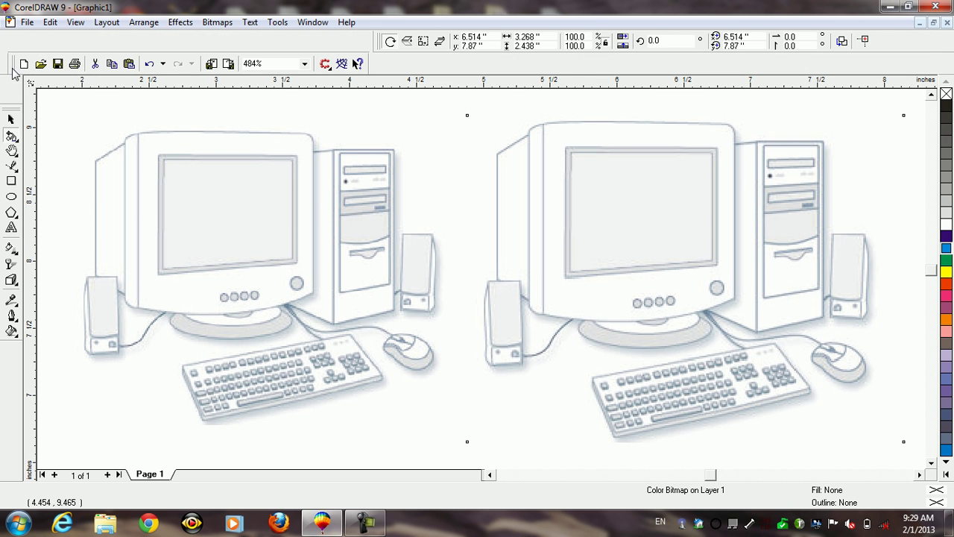
drag(371, 49, 16, 71)
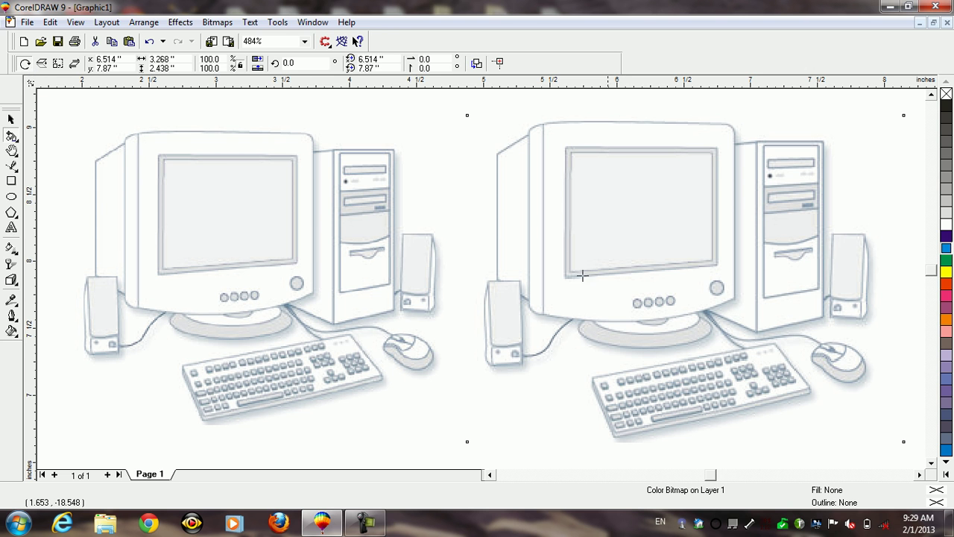
Rotate the larger computer image several times around different pivot points with Free Rotation, ending at an angle of about 223°
drag(407, 293, 469, 278)
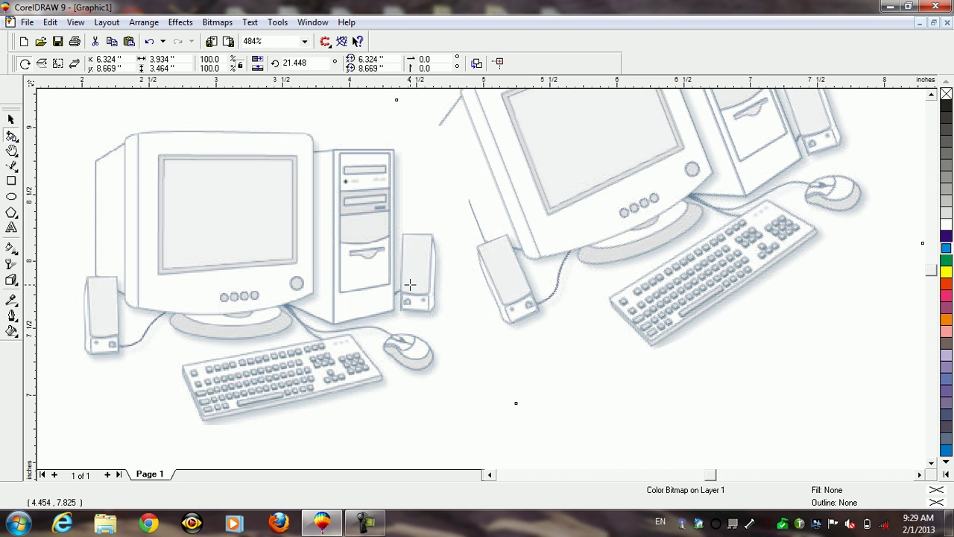
drag(567, 255, 600, 255)
drag(623, 241, 559, 242)
drag(676, 203, 688, 215)
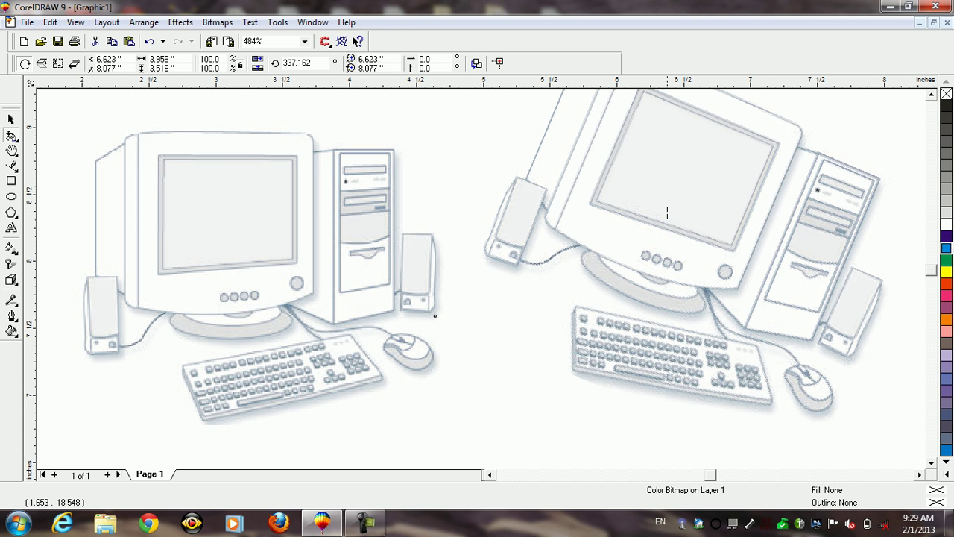
key(F3)
drag(589, 232, 660, 228)
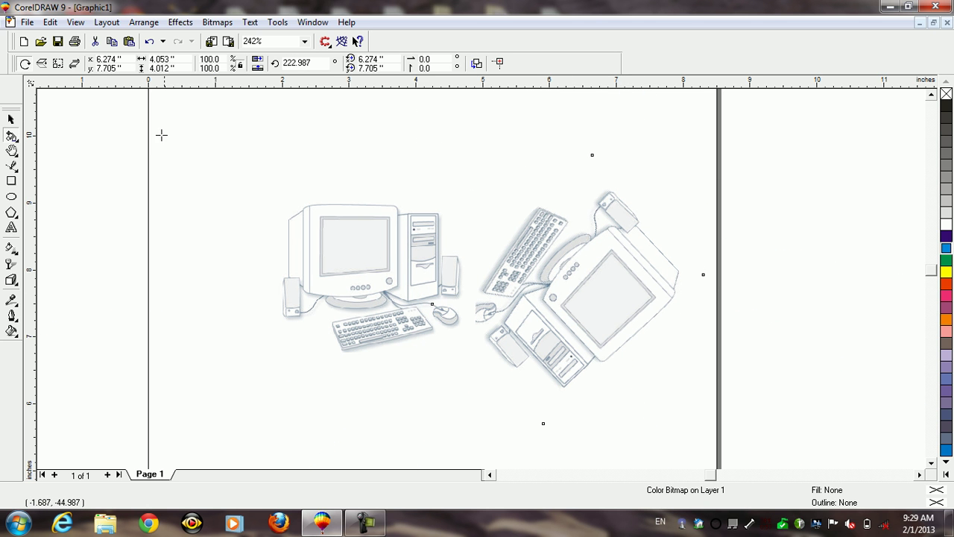
Mirror the larger computer image repeatedly with Free Angle Reflection, ending at an angle of about 221°
click(42, 64)
drag(343, 242, 375, 240)
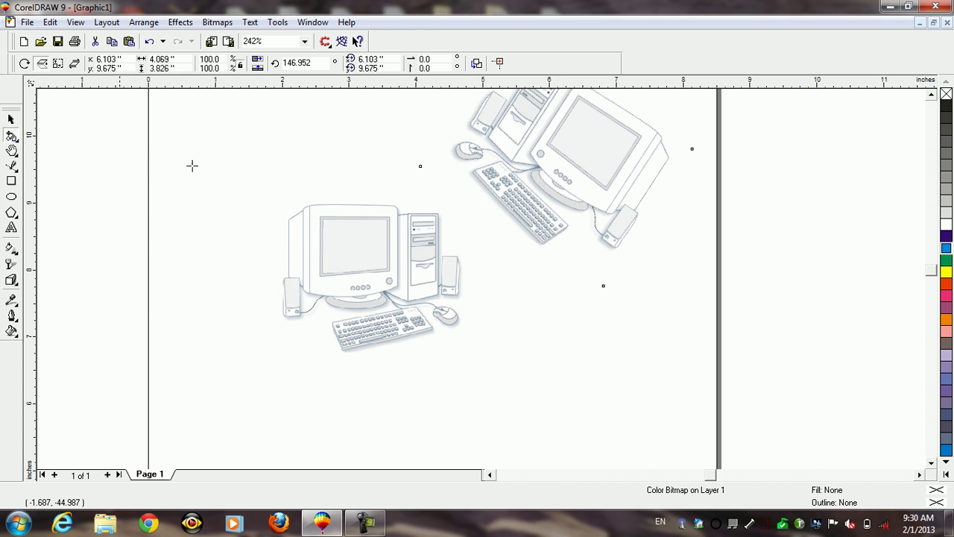
drag(54, 184, 78, 186)
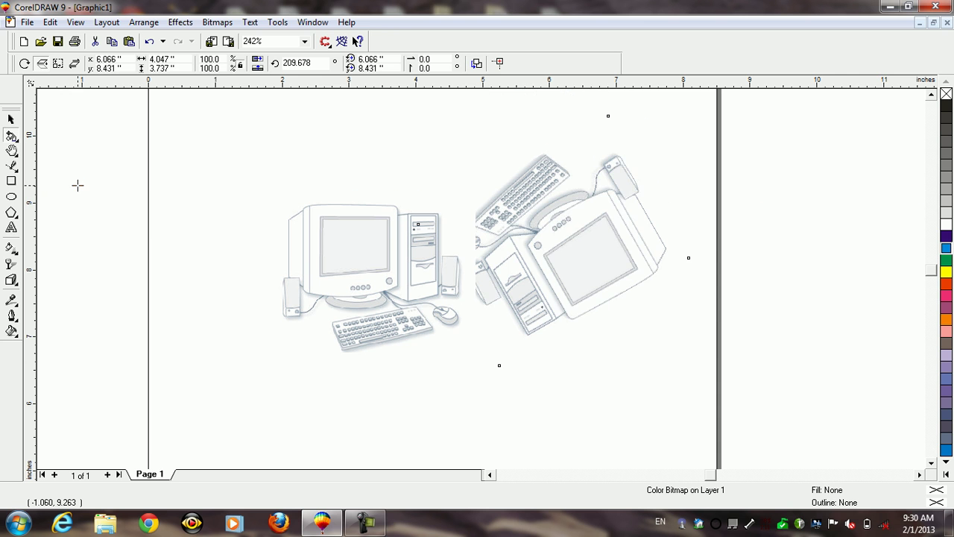
click(24, 64)
mouse_move(582, 269)
mouse_down()
mouse_move(579, 251)
mouse_move(558, 256)
mouse_move(584, 269)
mouse_up()
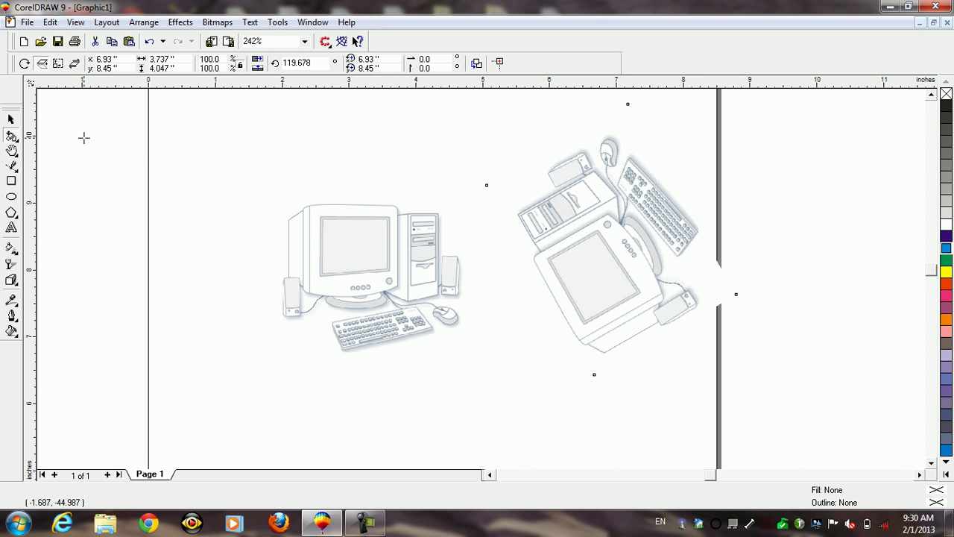
drag(67, 135, 108, 142)
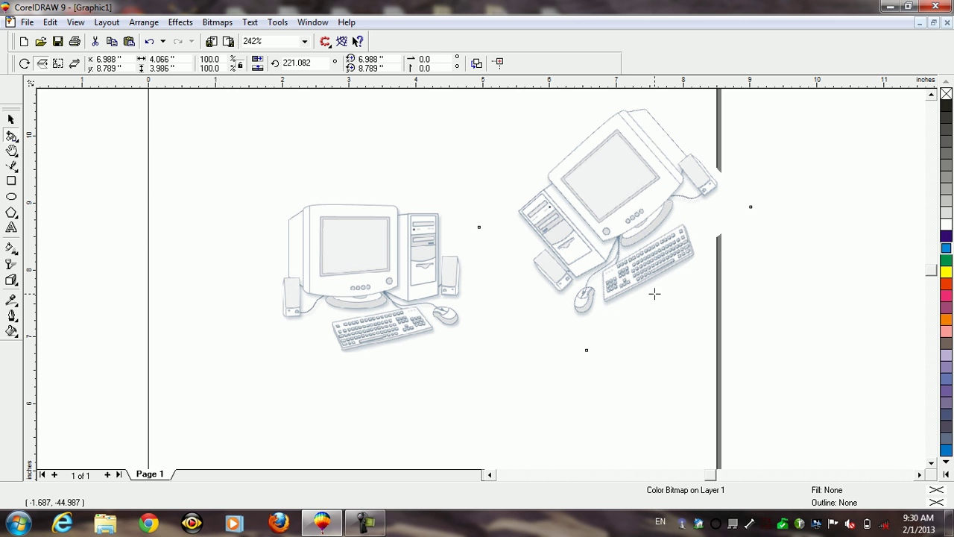
key(space)
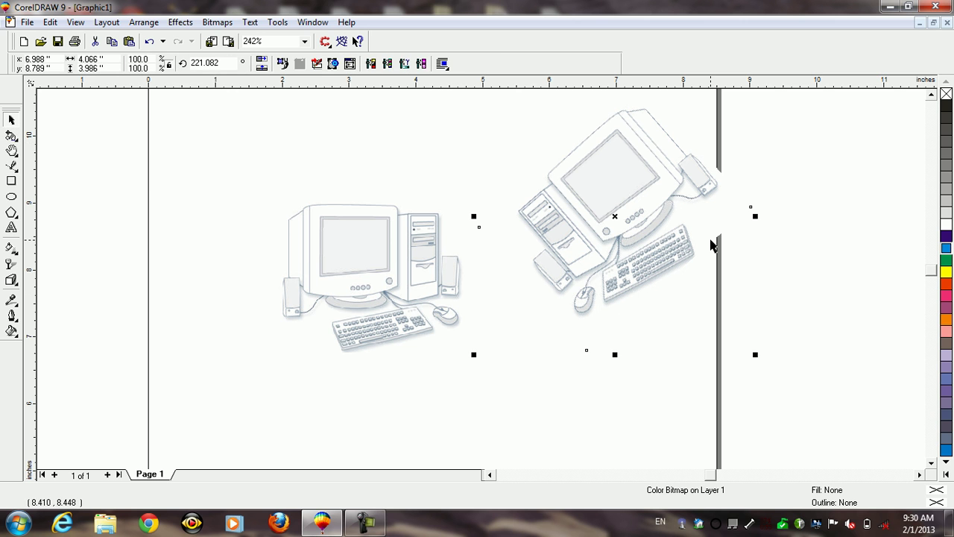
Undo all the free rotations and reflections of the larger computer image
key(ctrl+z)
key(ctrl+z)
key(ctrl+z)
key(ctrl+z)
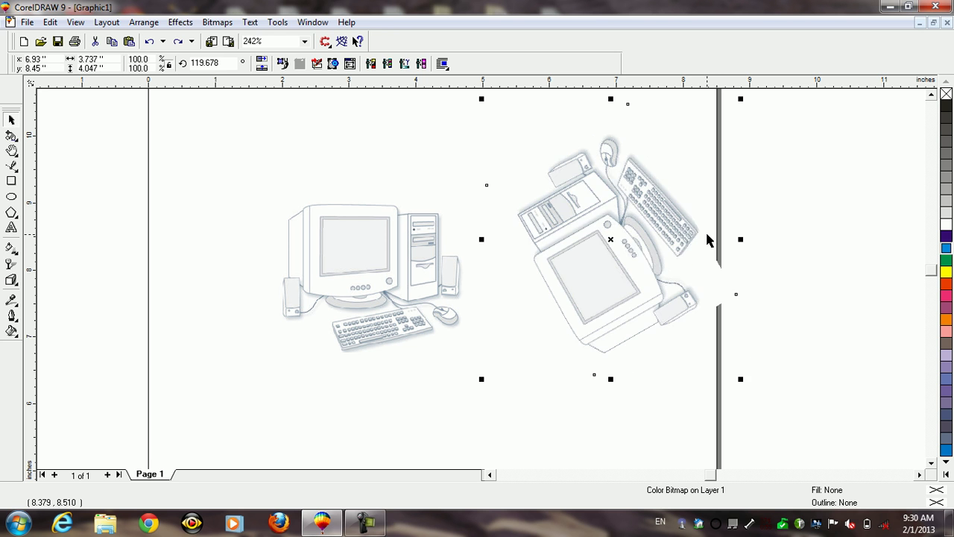
key(ctrl+z)
key(ctrl+z)
key(ctrl+z)
key(ctrl+z)
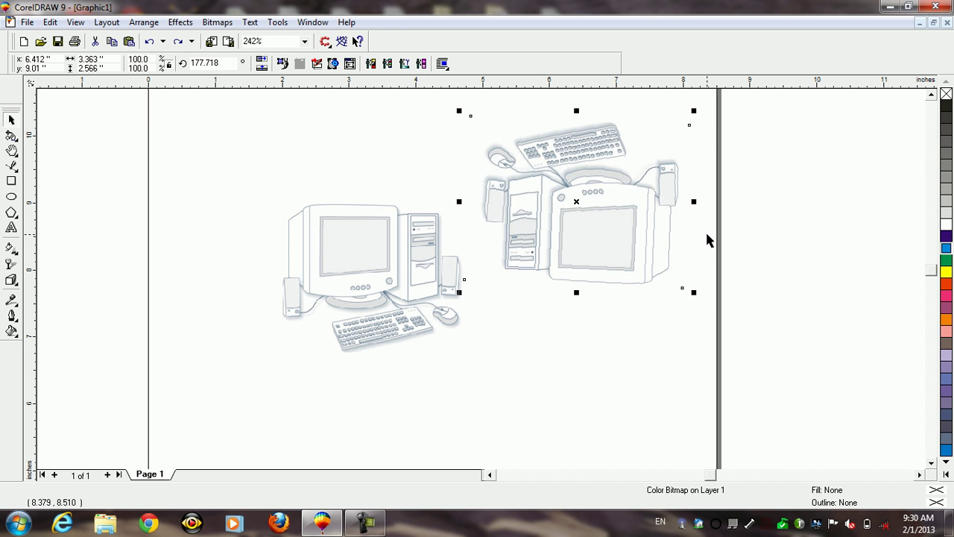
key(ctrl+z)
key(ctrl+z)
key(ctrl+z)
key(ctrl+z)
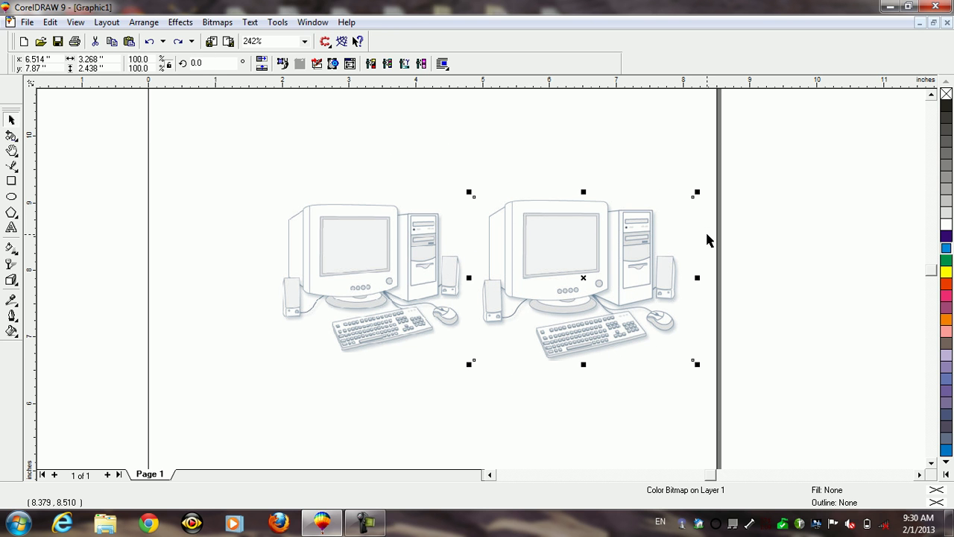
Move the smaller computer image to about x 1.69, y 8.12 inches and shift the larger one up and toward it
click(308, 215)
drag(308, 215, 212, 190)
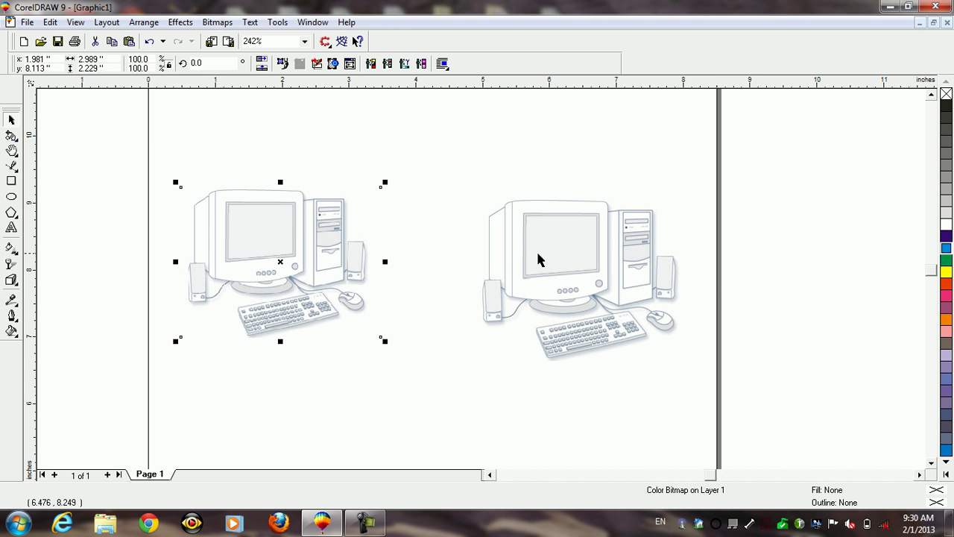
drag(564, 241, 497, 187)
drag(273, 252, 254, 255)
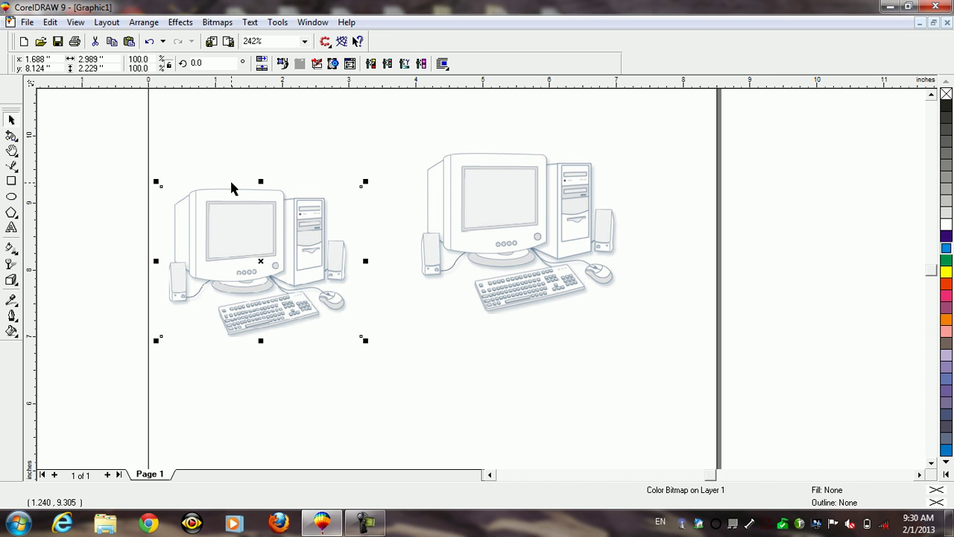
Stretch and flatten the smaller computer image with the Free Transform tool's Free Scale mode to about 4.17 × 0.98 inches
click(11, 136)
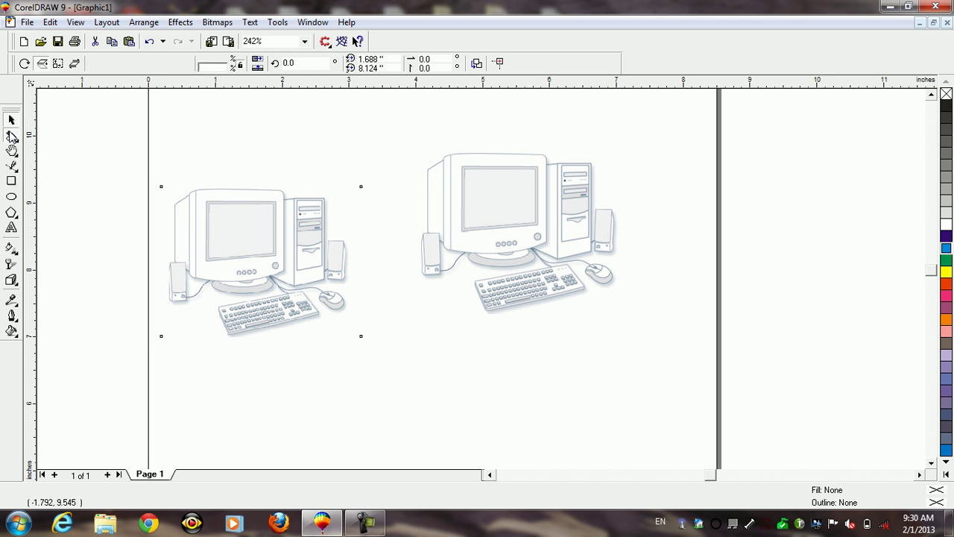
click(58, 64)
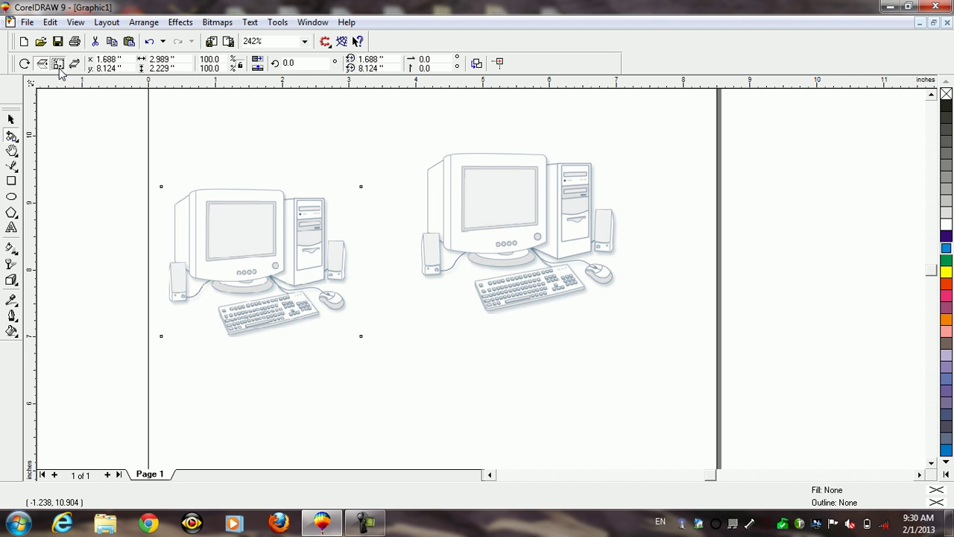
drag(242, 202, 260, 260)
drag(255, 181, 256, 185)
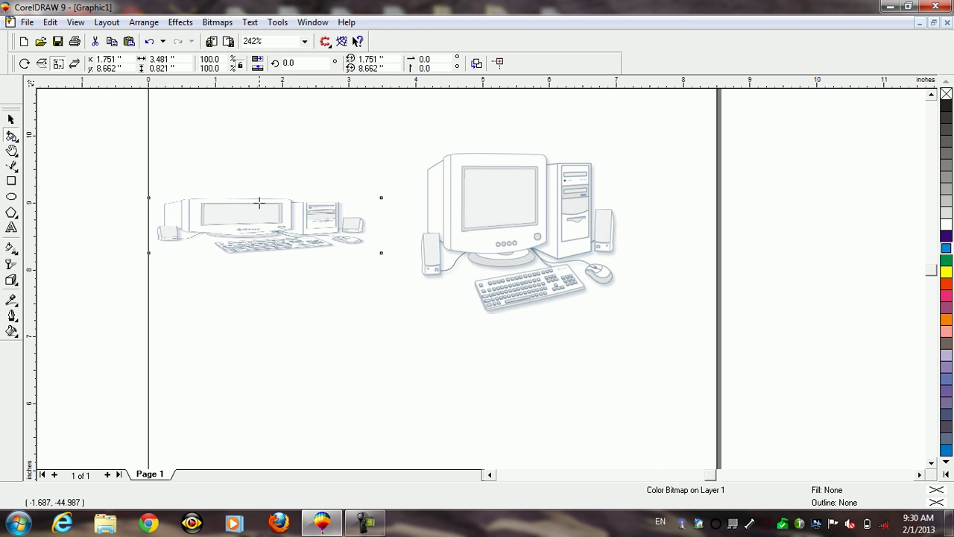
drag(263, 244, 270, 289)
drag(243, 224, 258, 171)
mouse_move(182, 239)
mouse_down()
mouse_move(222, 238)
mouse_move(185, 237)
mouse_up()
drag(278, 223, 277, 252)
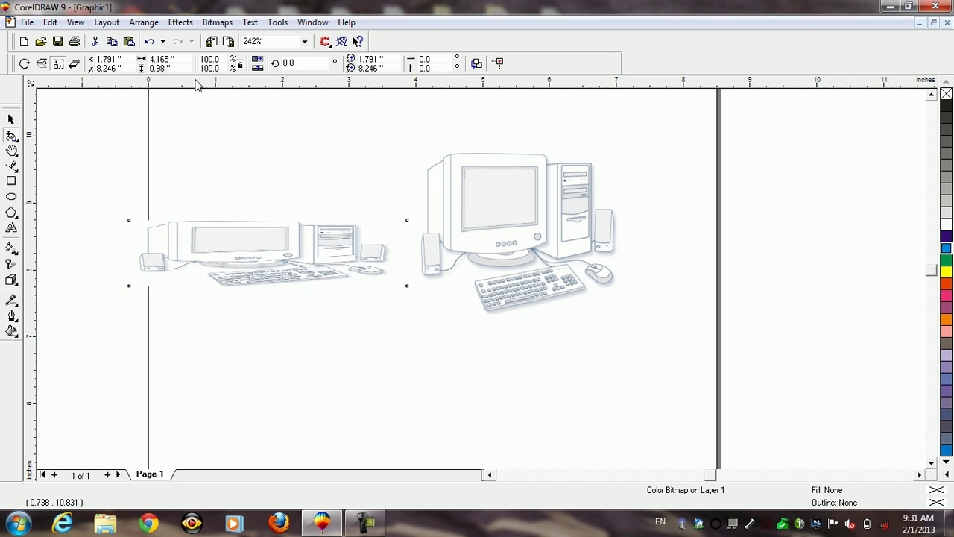
Skew the flattened computer image with Free Skew to about 5.10 × 1.12 inches at an angle of about 2.5°
click(75, 64)
drag(209, 240, 303, 219)
drag(298, 269, 317, 321)
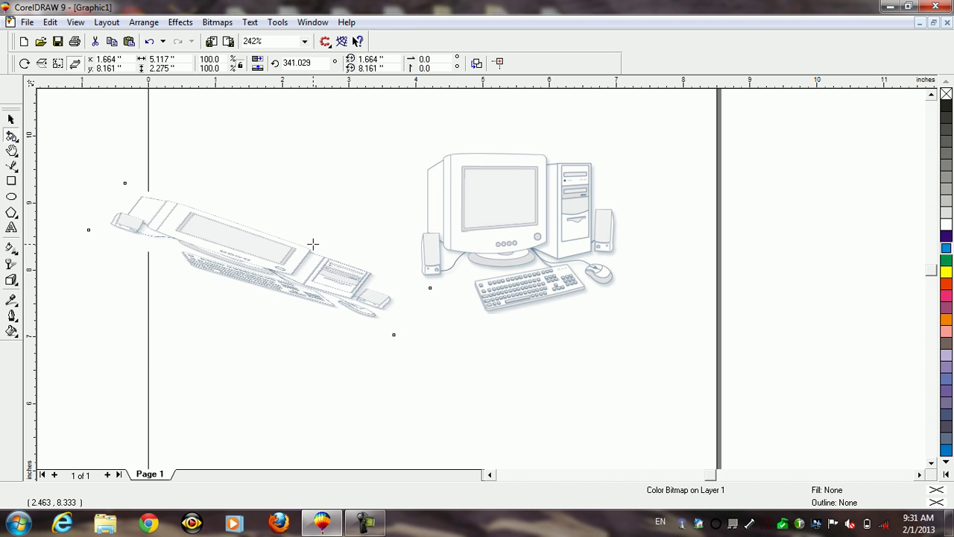
drag(314, 229, 307, 258)
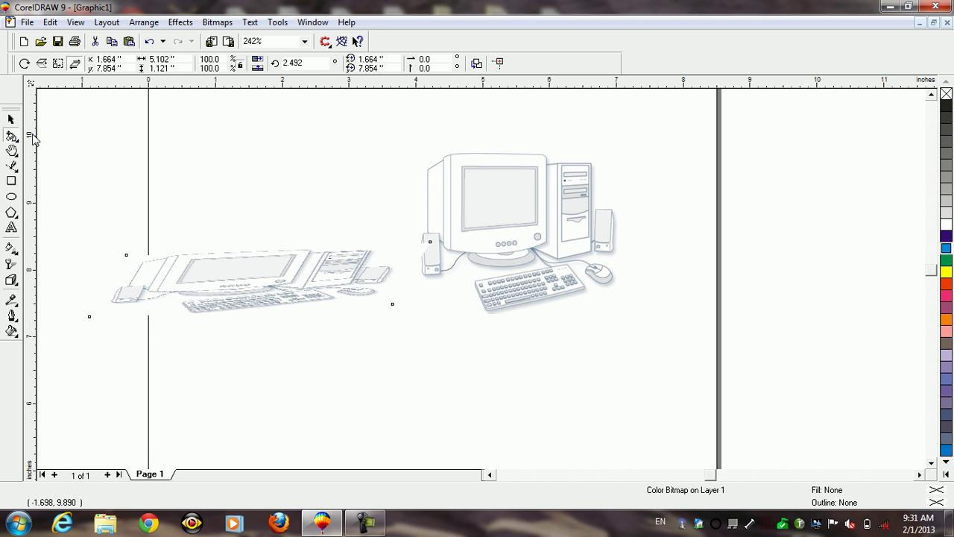
Move the skewed image to about x 2.51, y 8.95 inches, and place the undistorted computer to its right
click(11, 119)
drag(213, 260, 520, 345)
drag(523, 308, 517, 287)
drag(502, 215, 503, 195)
drag(505, 313, 482, 298)
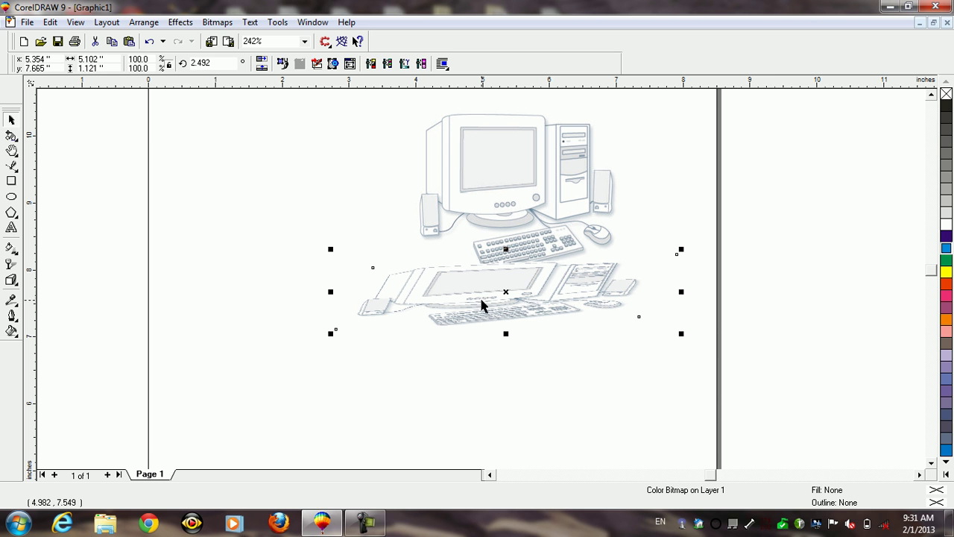
drag(532, 289, 354, 190)
click(544, 204)
drag(544, 204, 586, 213)
drag(339, 188, 352, 200)
Delete the skewed computer image and move the remaining one to about x 5.69, y 8.95 inches
click(11, 136)
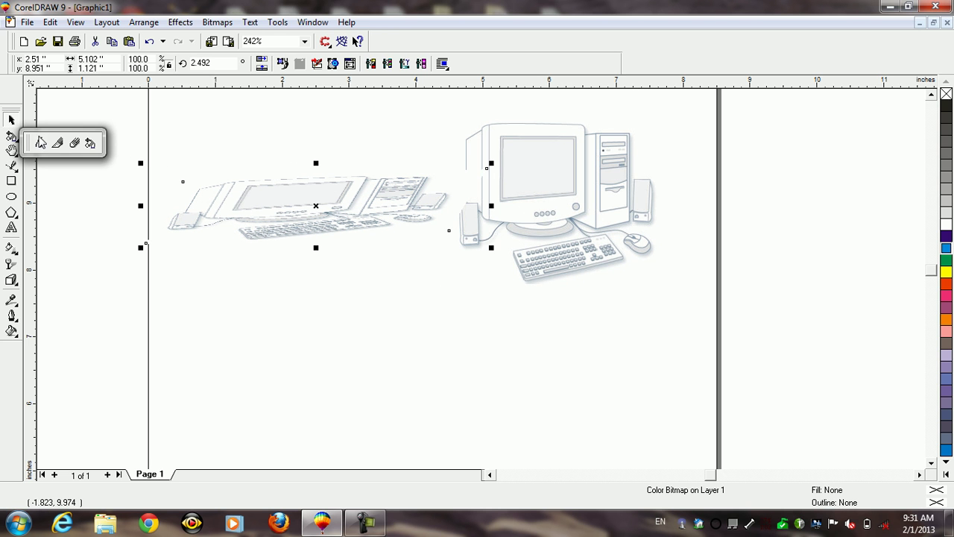
click(90, 143)
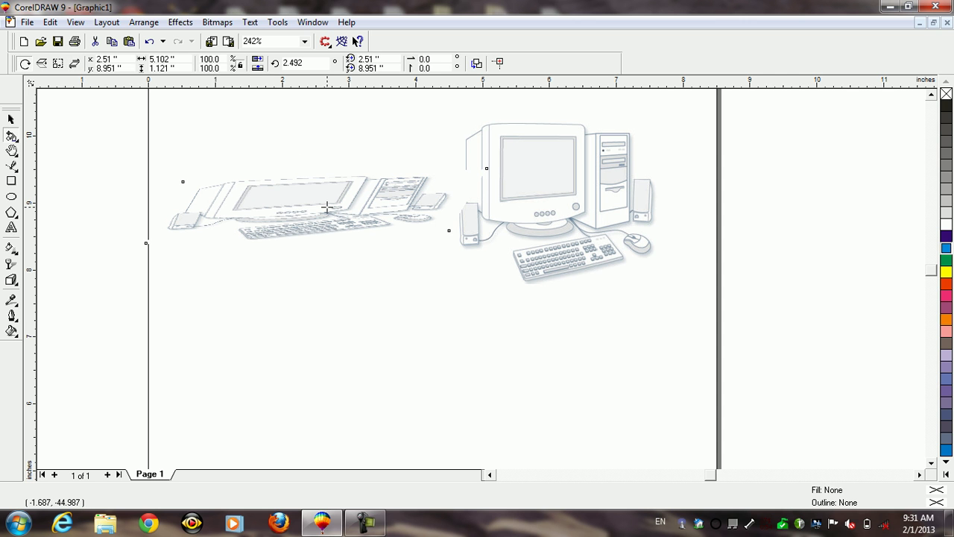
key(space)
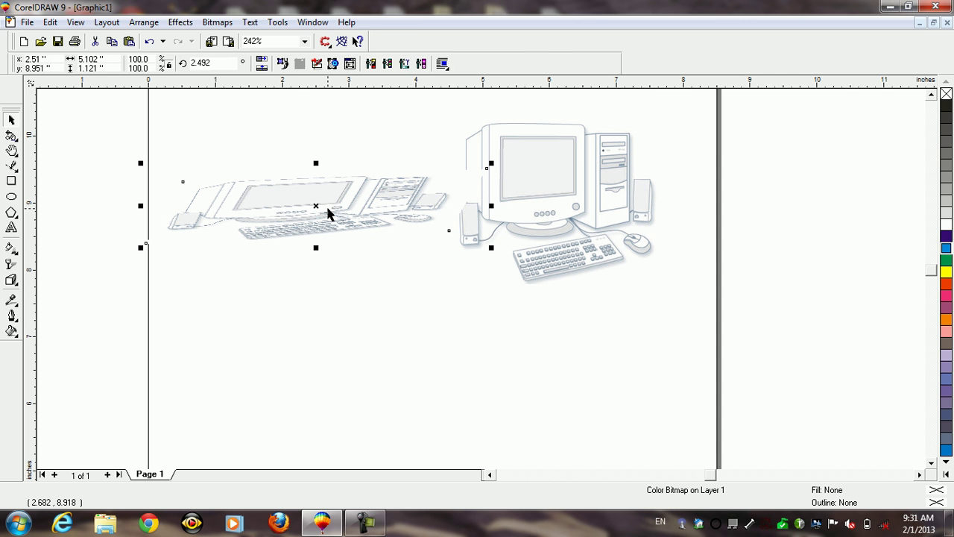
key(Delete)
drag(578, 207, 546, 211)
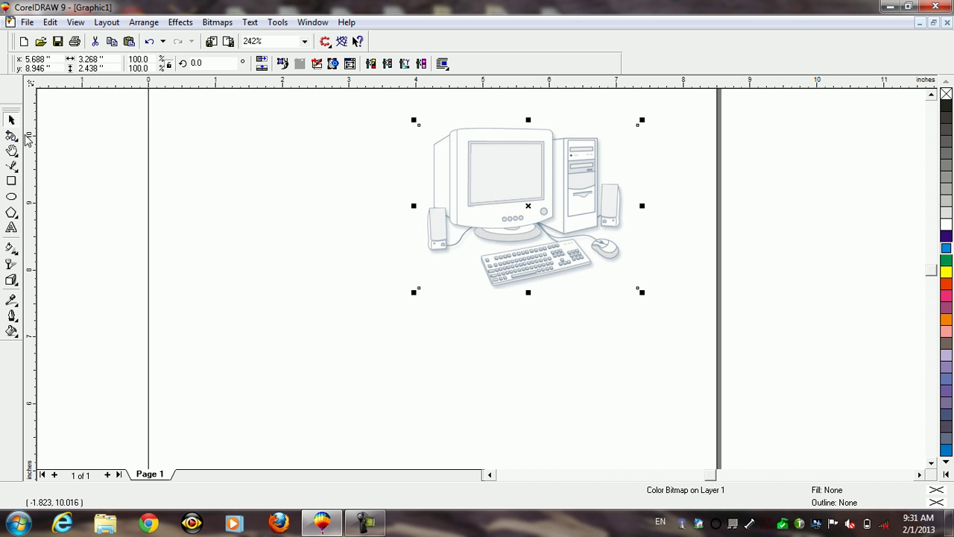
Zoom in on the whole computer image with the Zoom tool, and magnify the monitor and tower further to about 1014%
click(12, 150)
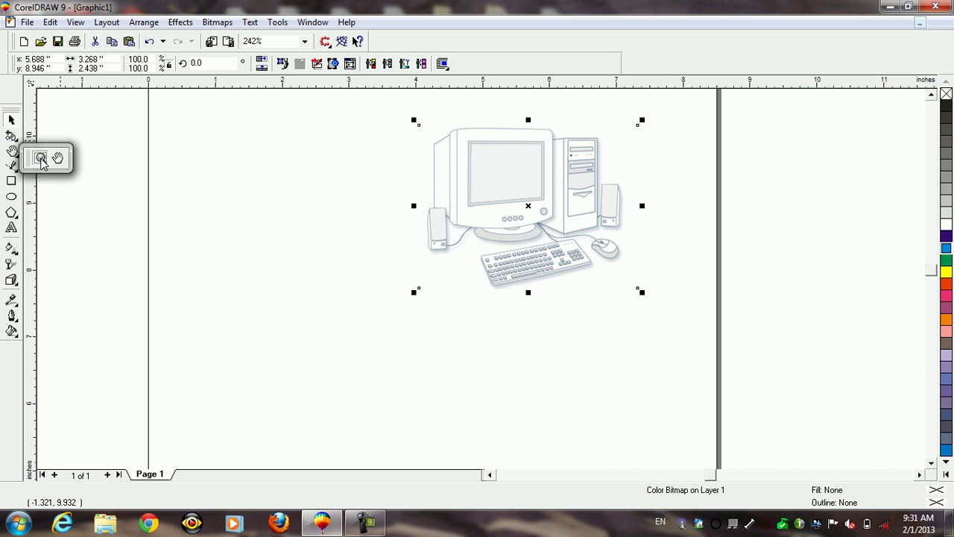
click(43, 164)
drag(422, 128, 633, 287)
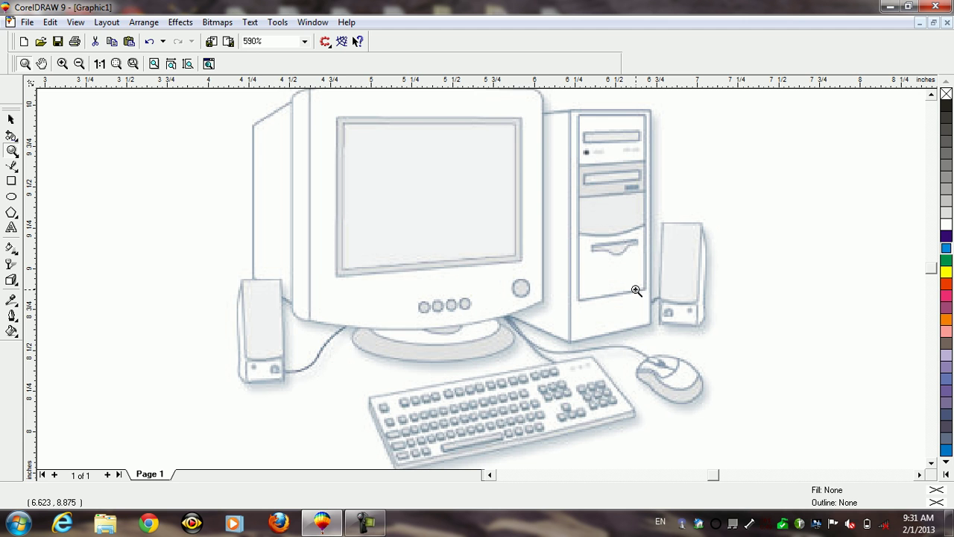
click(13, 151)
drag(215, 111, 733, 278)
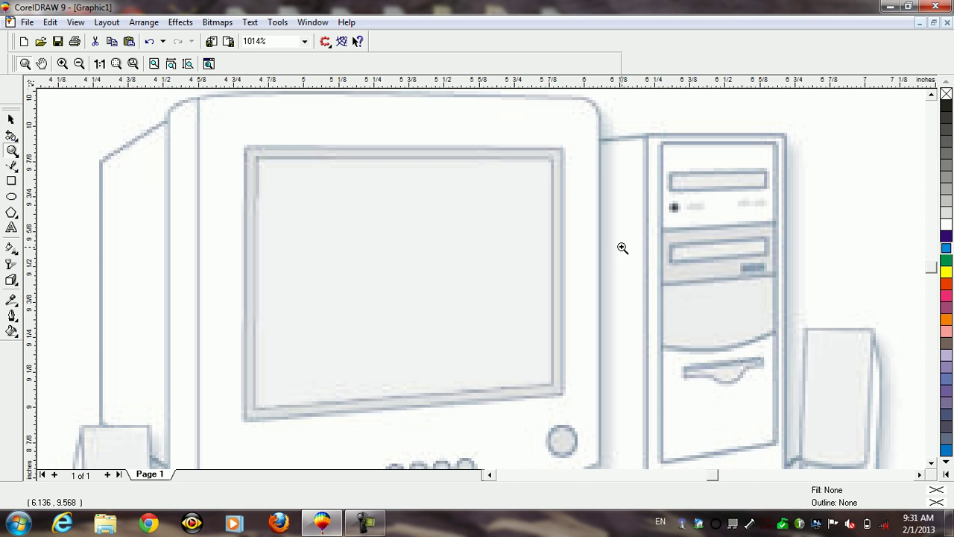
Pan around the magnified image with the Hand tool, from the monitor down to the keyboard and mouse, and zoom back out to 590%
click(14, 156)
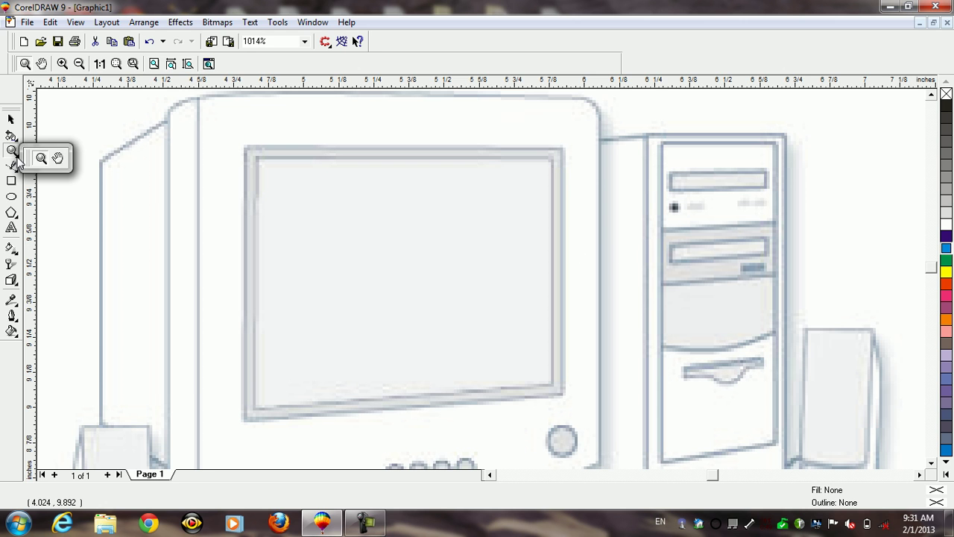
click(58, 160)
drag(398, 281, 394, 198)
drag(418, 284, 412, 205)
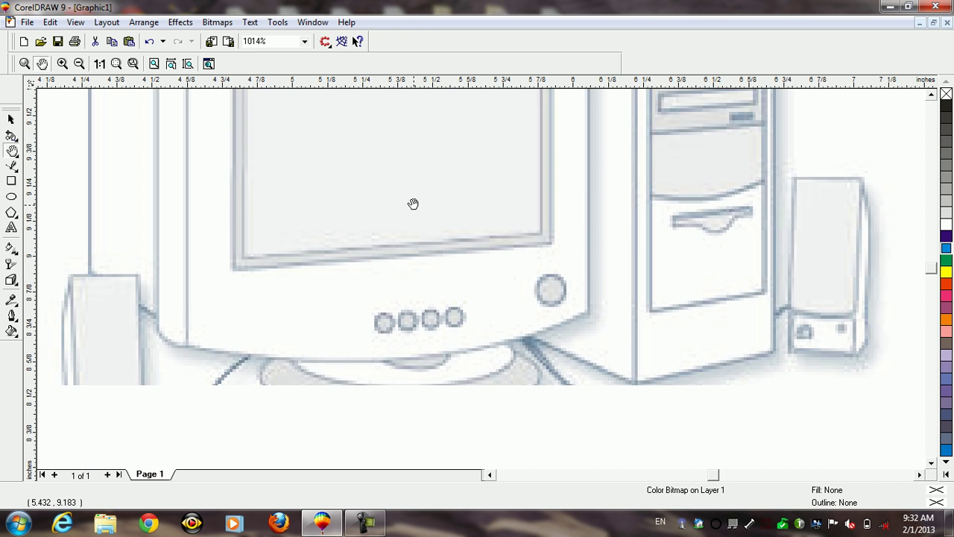
drag(446, 286, 421, 325)
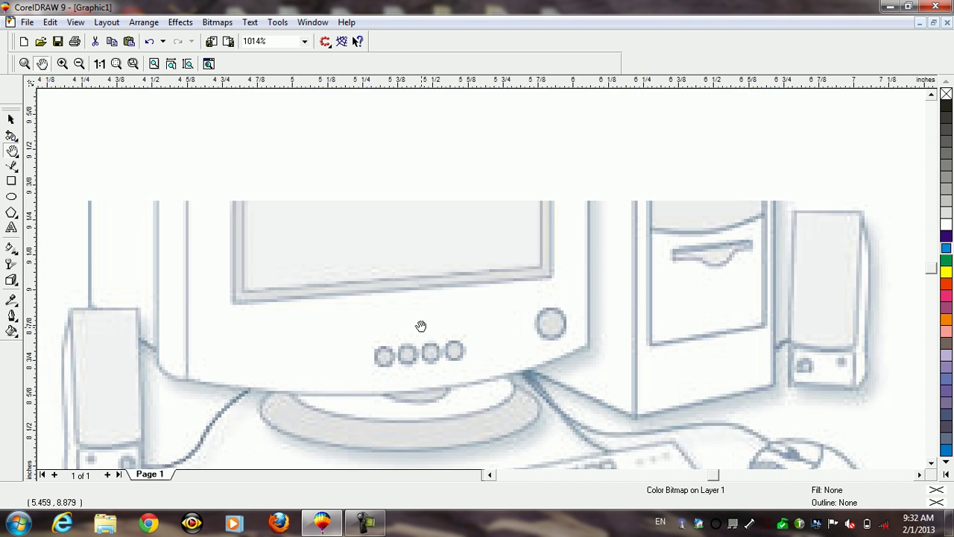
drag(410, 233, 415, 261)
drag(422, 170, 425, 266)
drag(414, 209, 415, 284)
drag(412, 248, 412, 262)
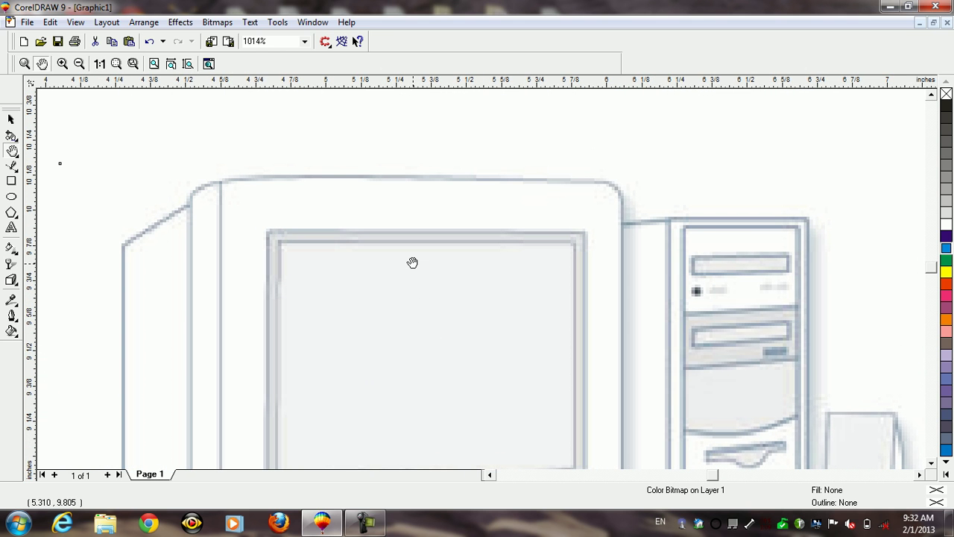
drag(457, 342, 446, 231)
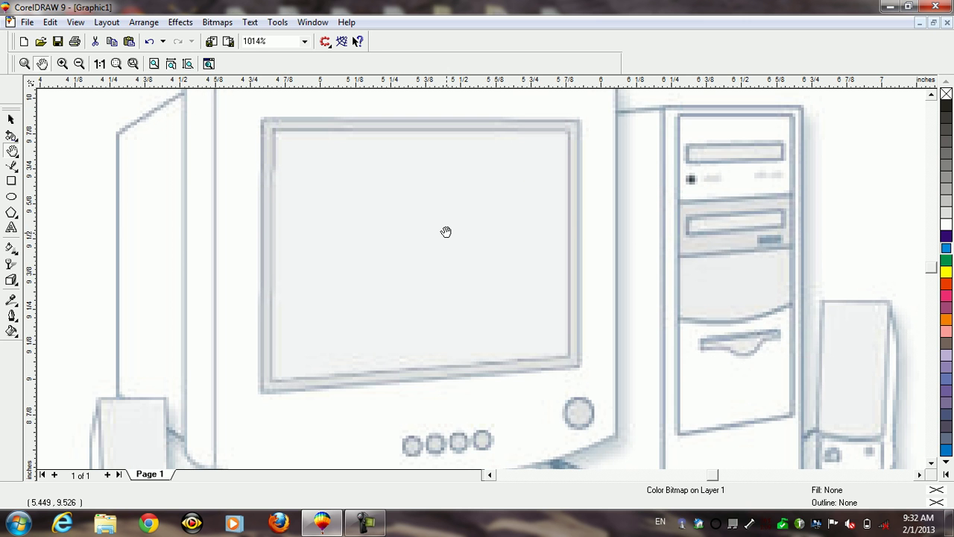
drag(505, 336, 488, 172)
drag(507, 301, 481, 161)
mouse_move(511, 268)
mouse_down()
mouse_move(521, 213)
mouse_move(496, 266)
mouse_up()
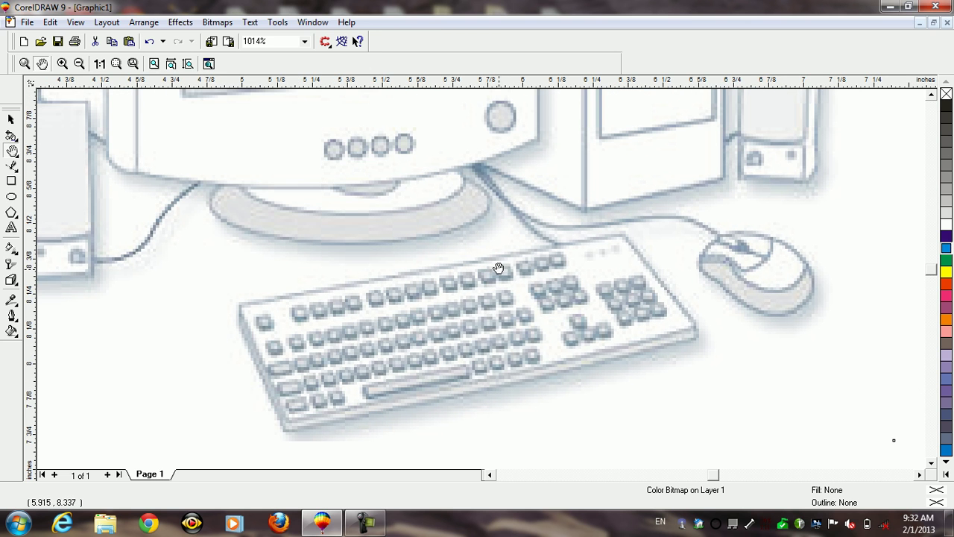
right_click(499, 286)
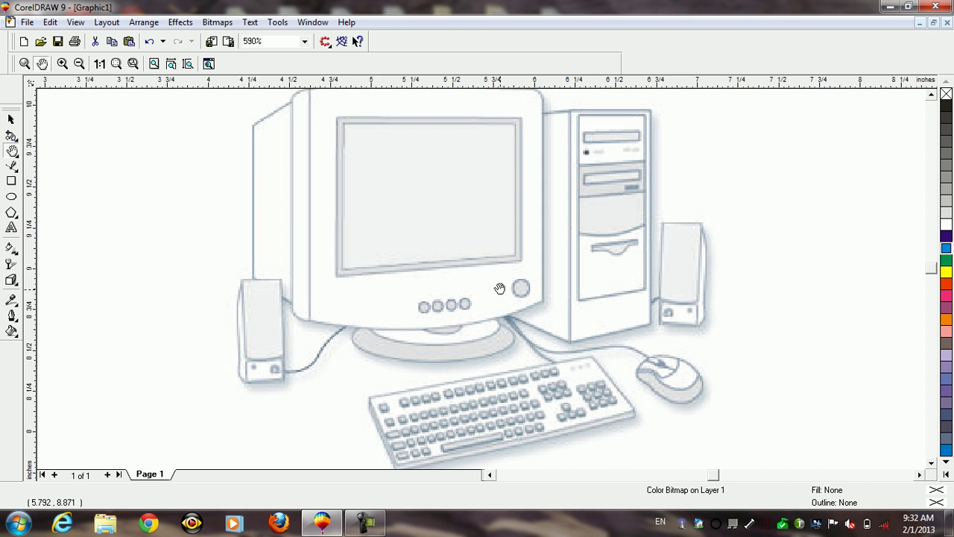
click(13, 168)
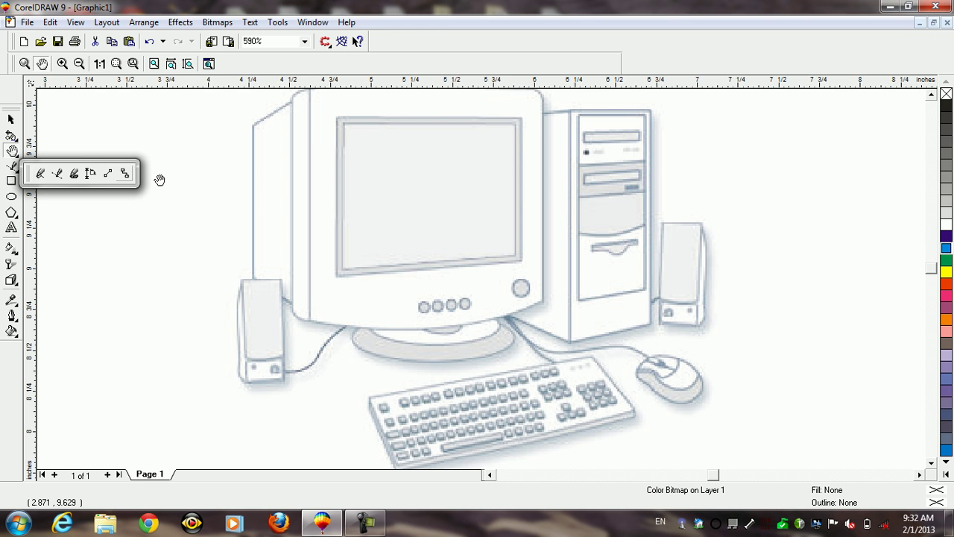
click(477, 211)
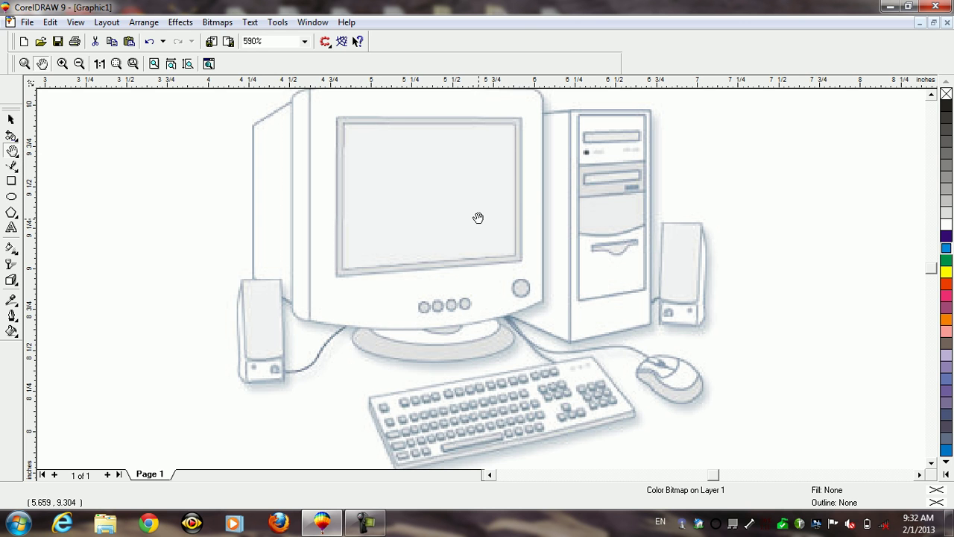
drag(475, 193, 478, 212)
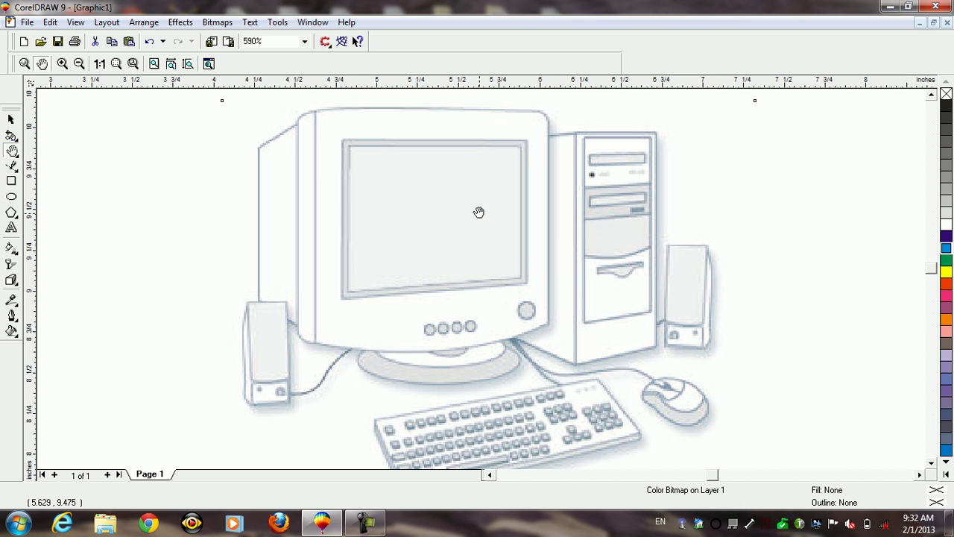